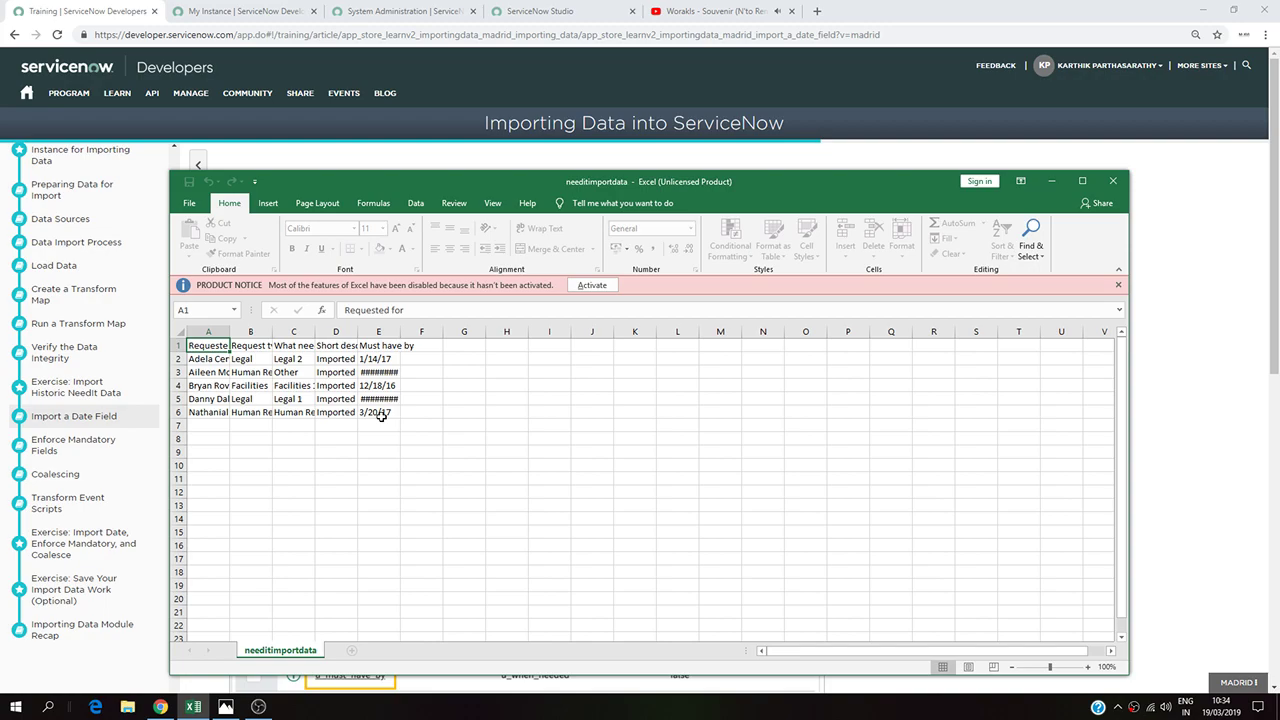
Step: Switch to the ServiceNow instance, filter the navigator for "needit" and open the list of all NeedIt records
left_click(1052, 181)
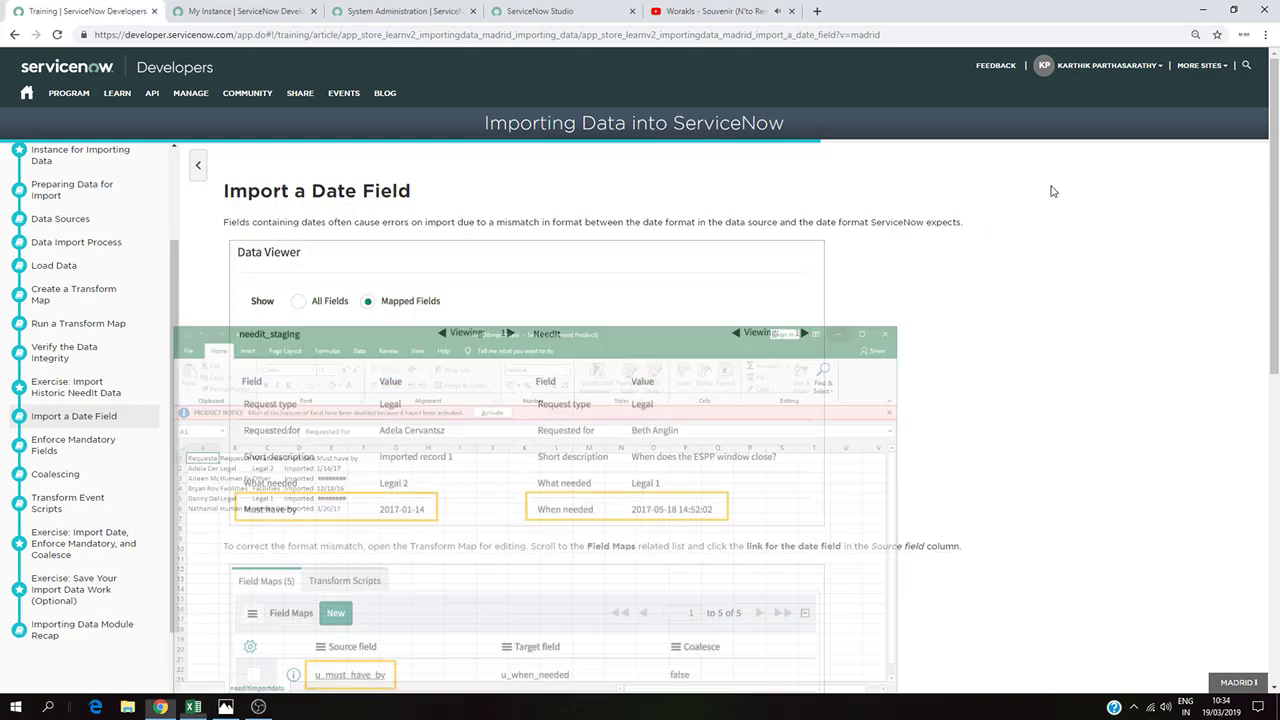
left_click(394, 10)
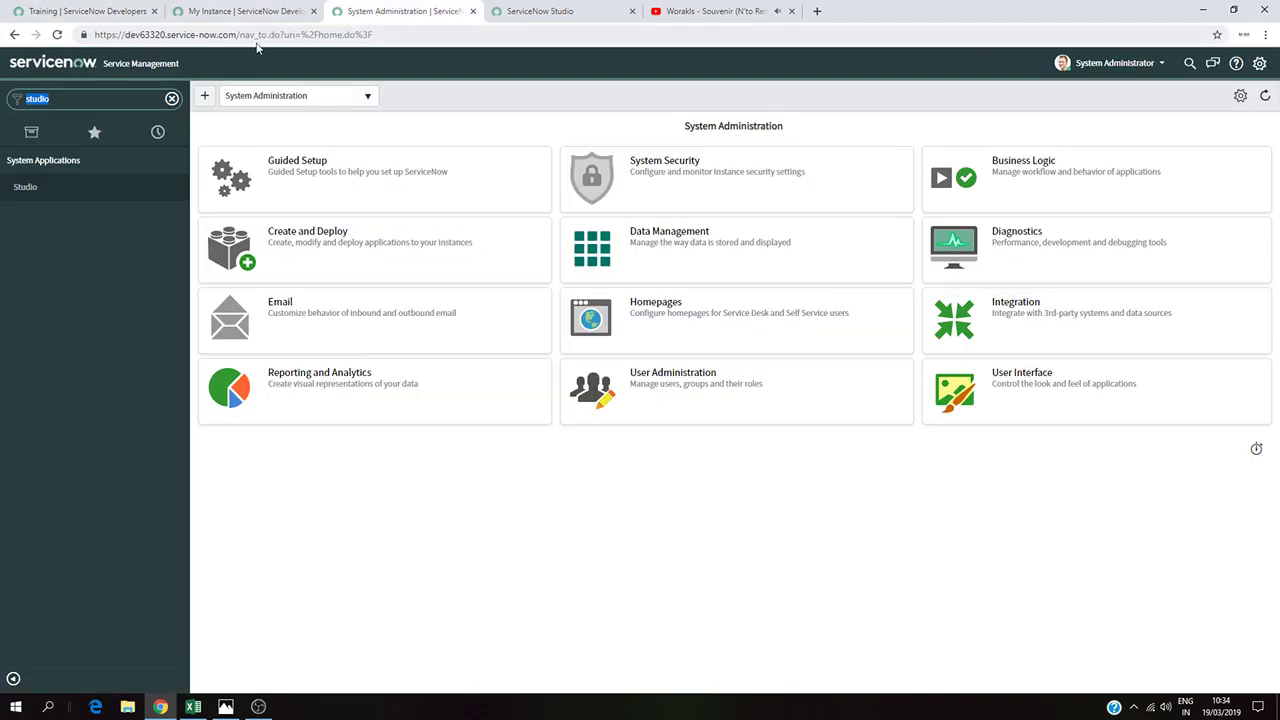
left_click(95, 97)
key("BackSpace")
key("BackSpace")
key("BackSpace")
key("BackSpace")
key("BackSpace")
key("BackSpace")
type("need")
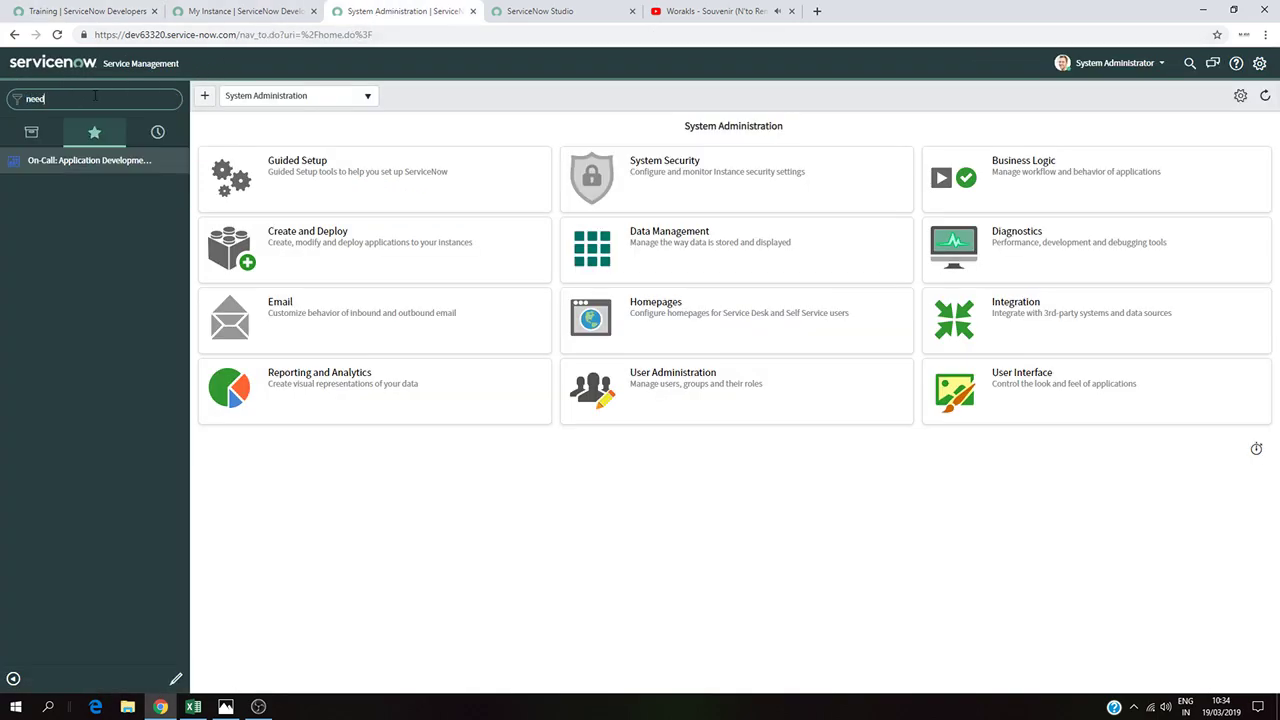
type("it")
left_click(78, 267)
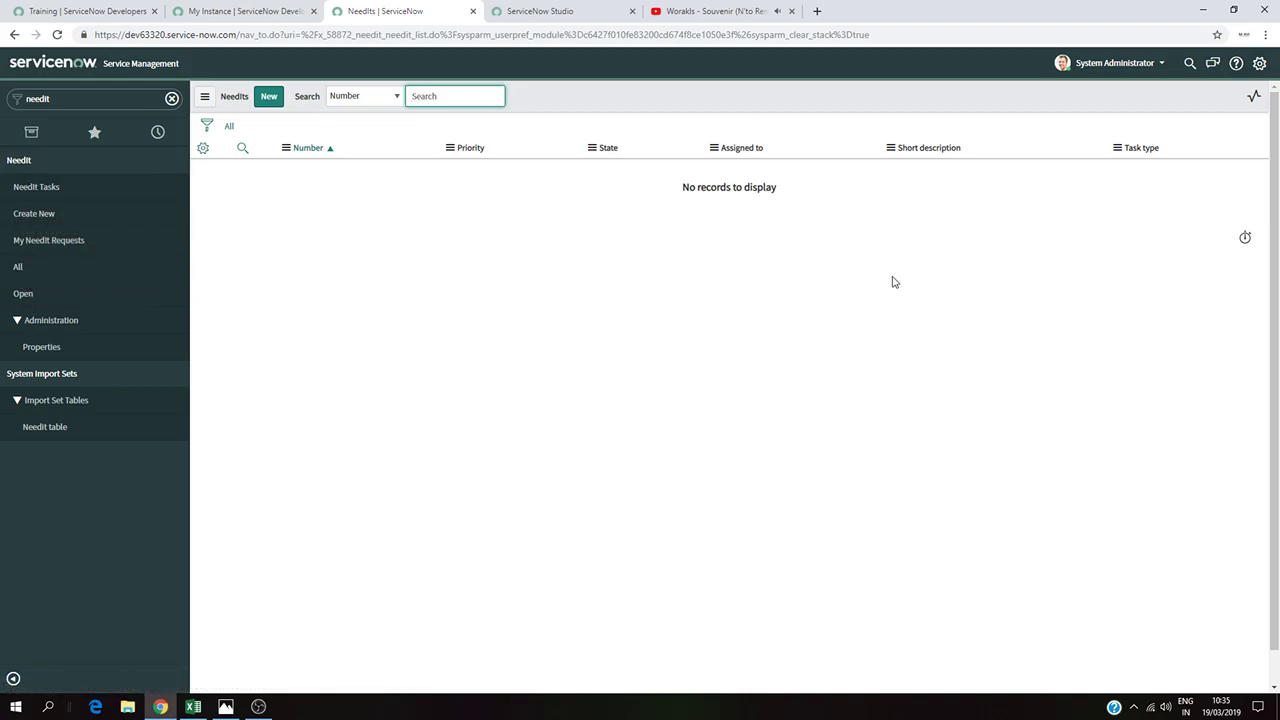
left_click(691, 10)
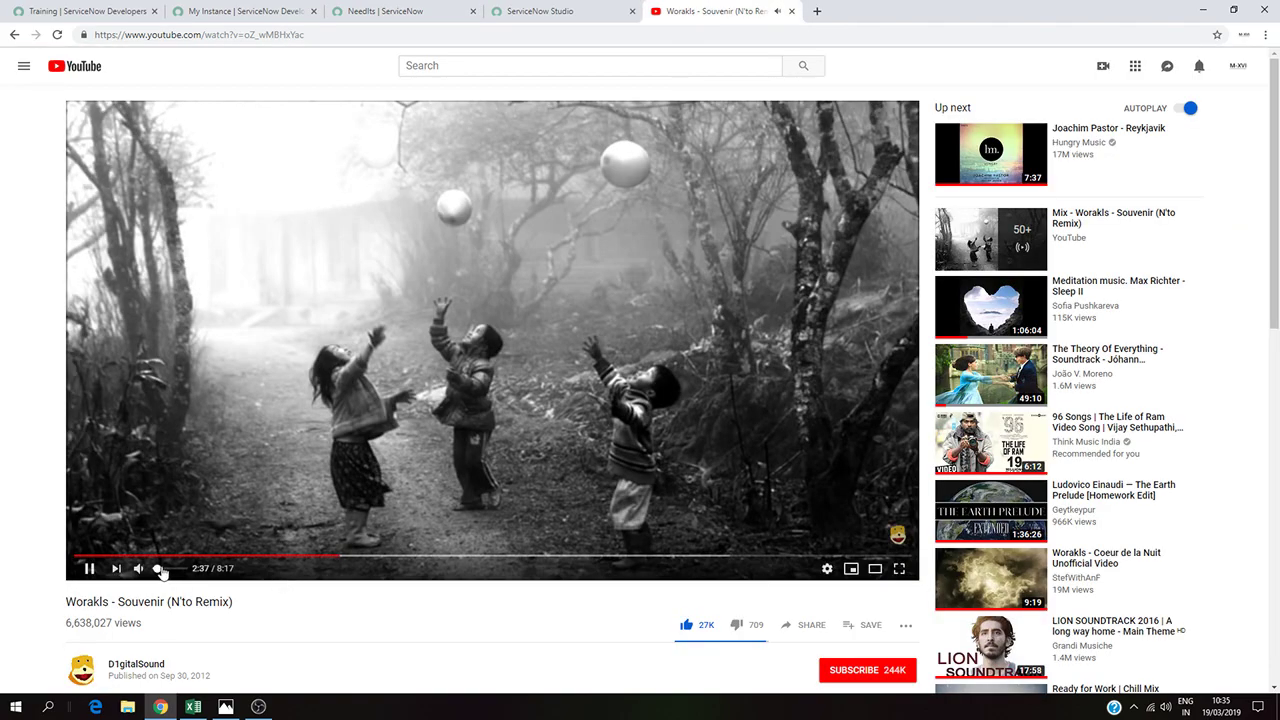
left_click(400, 11)
Step: Filter the navigator for "system import" and open the Load Data form under System Import Sets
double_click(87, 98)
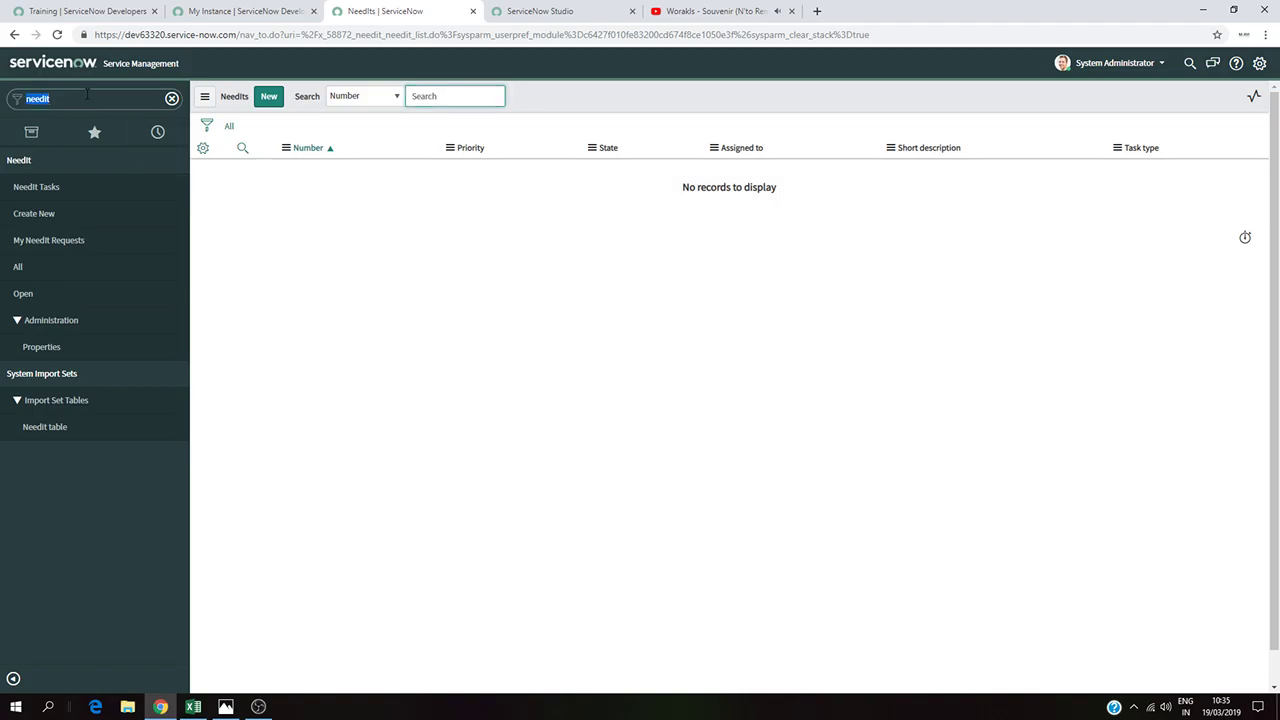
key("BackSpace")
type("sys")
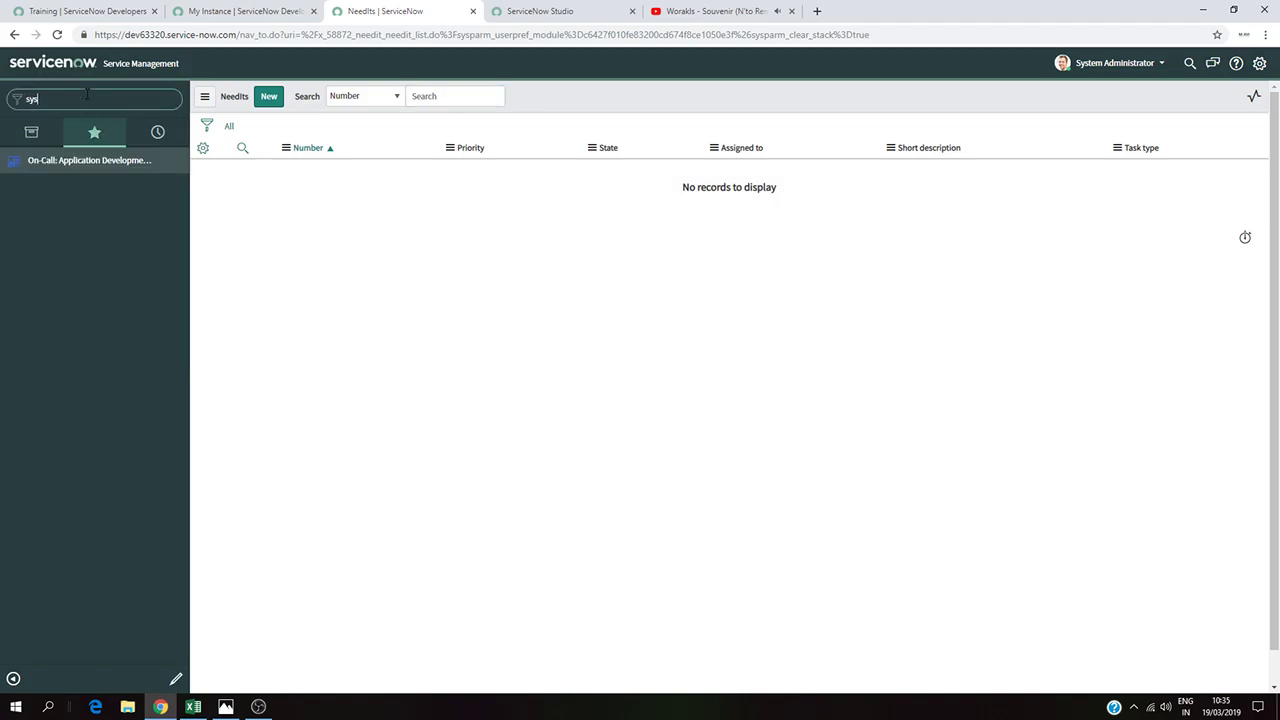
type("tem import")
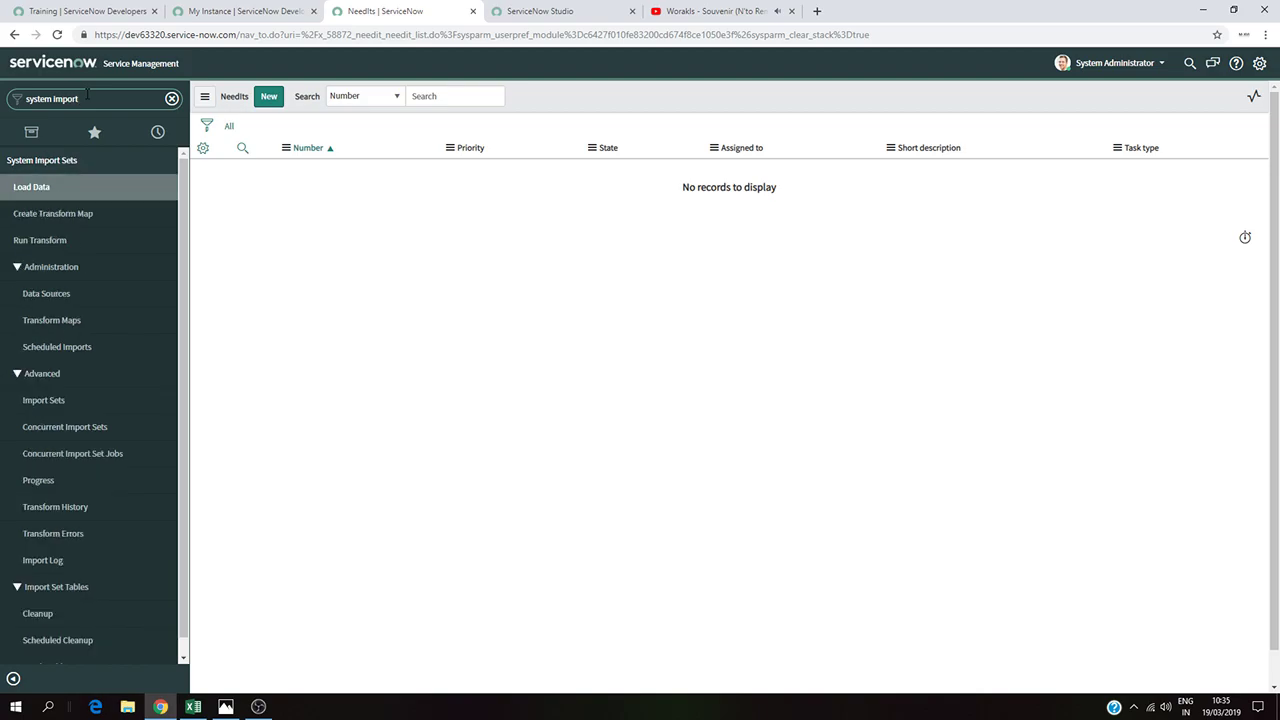
left_click(45, 187)
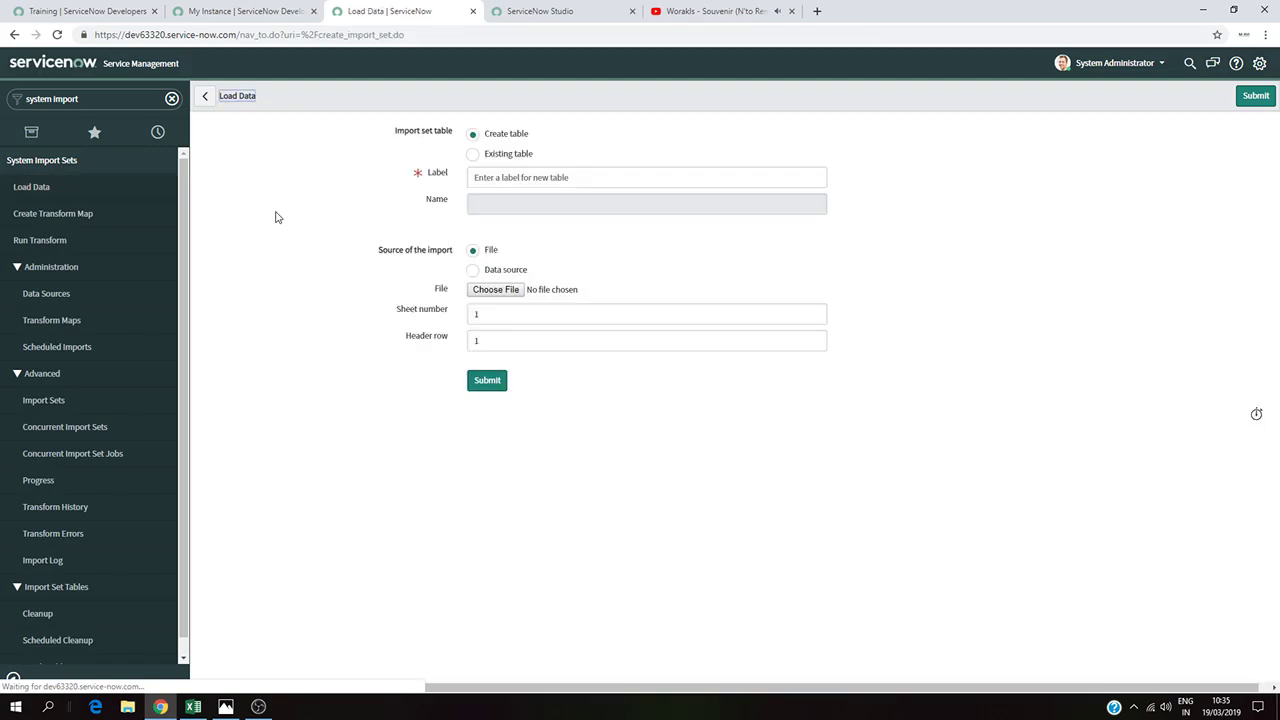
Step: Load needitimportdata.csv into a new import set table labelled "Needit table", using sheet number 1 and header row 1
left_click(535, 178)
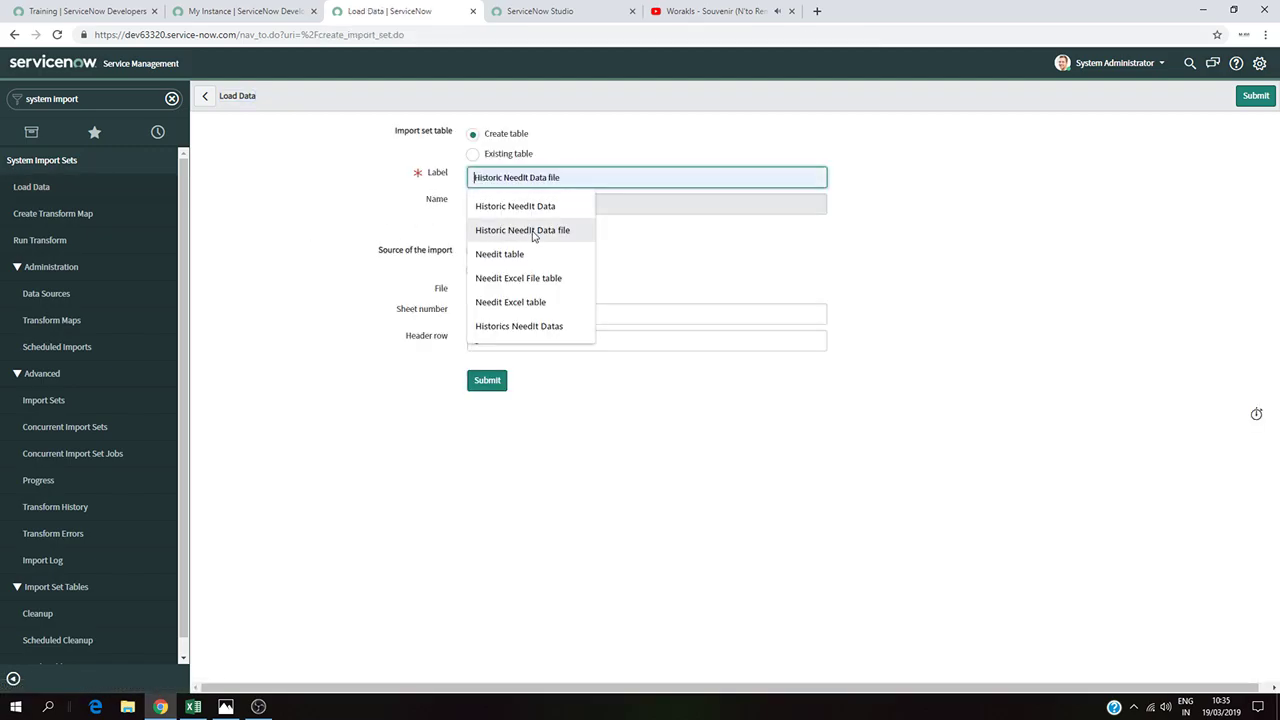
left_click(531, 255)
left_click(578, 292)
double_click(450, 106)
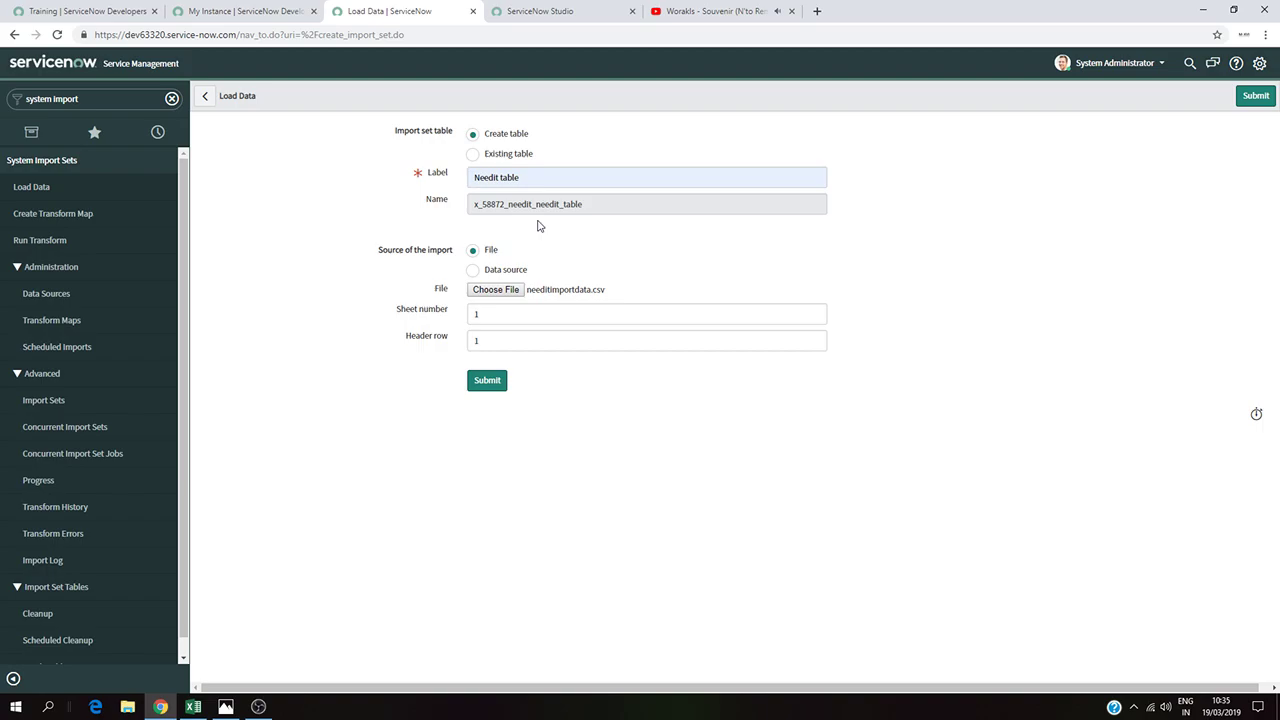
left_click(487, 381)
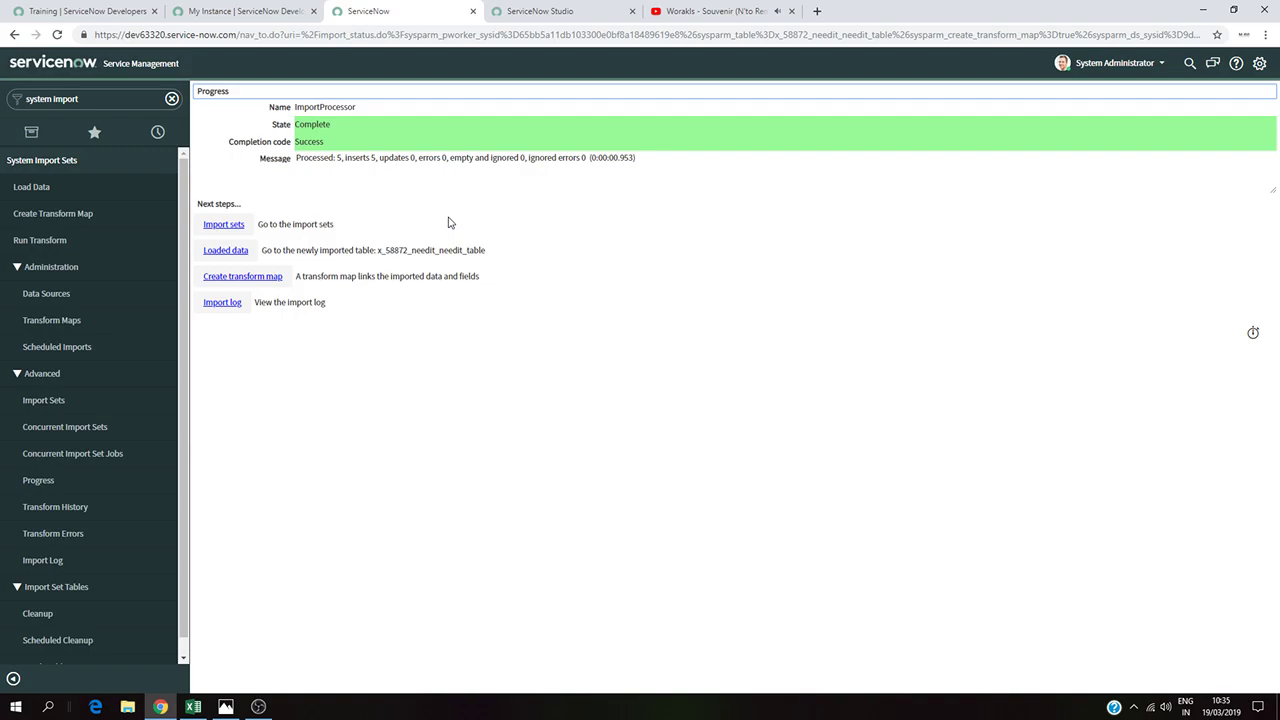
Step: Start a transform map for the loaded data, name it "map1" and disable Run business rules
left_click(257, 277)
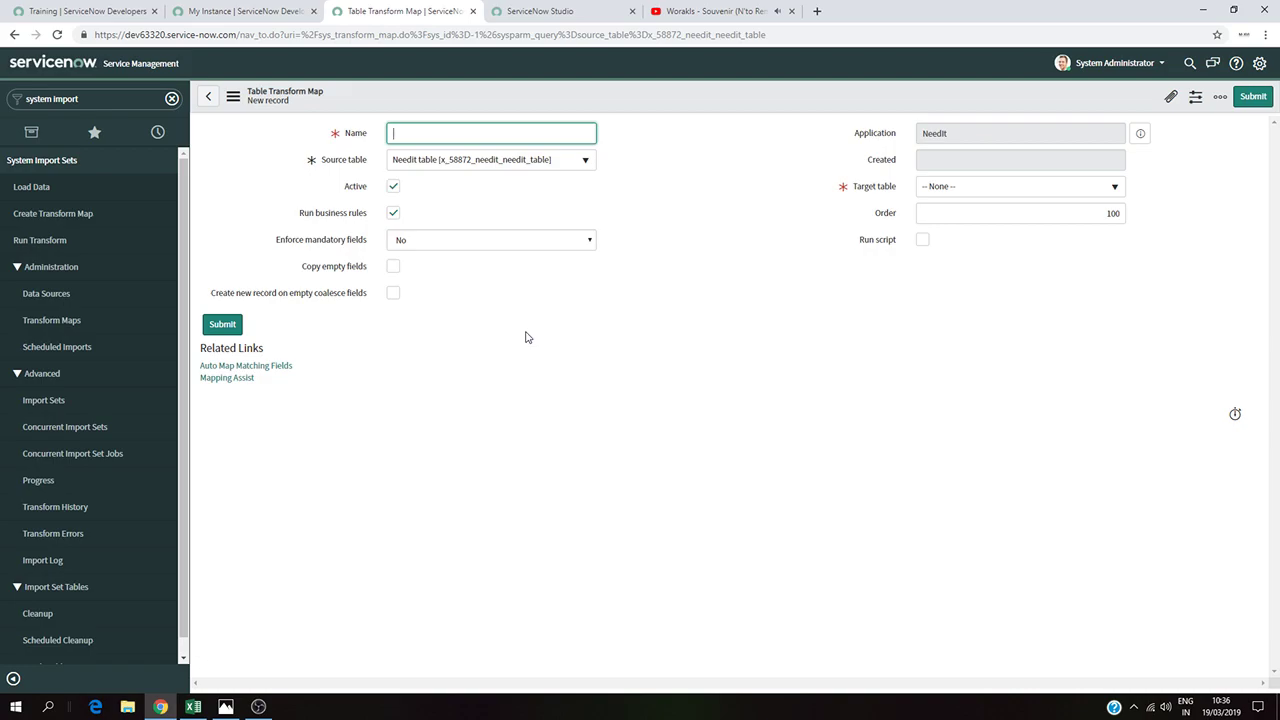
type("map1")
left_click(392, 213)
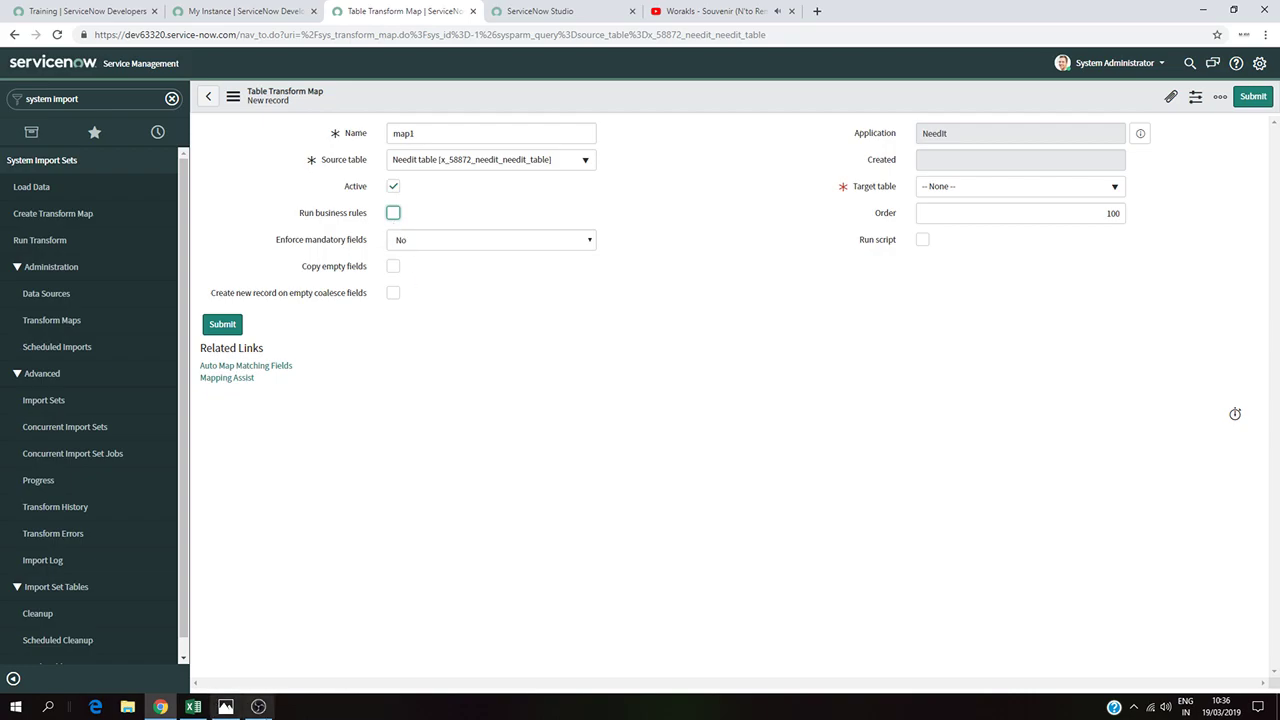
Step: Review the source columns in the Excelfile.PNG image and set map1's target table to NeedIt [x_58872_needit_needit]
left_click(226, 706)
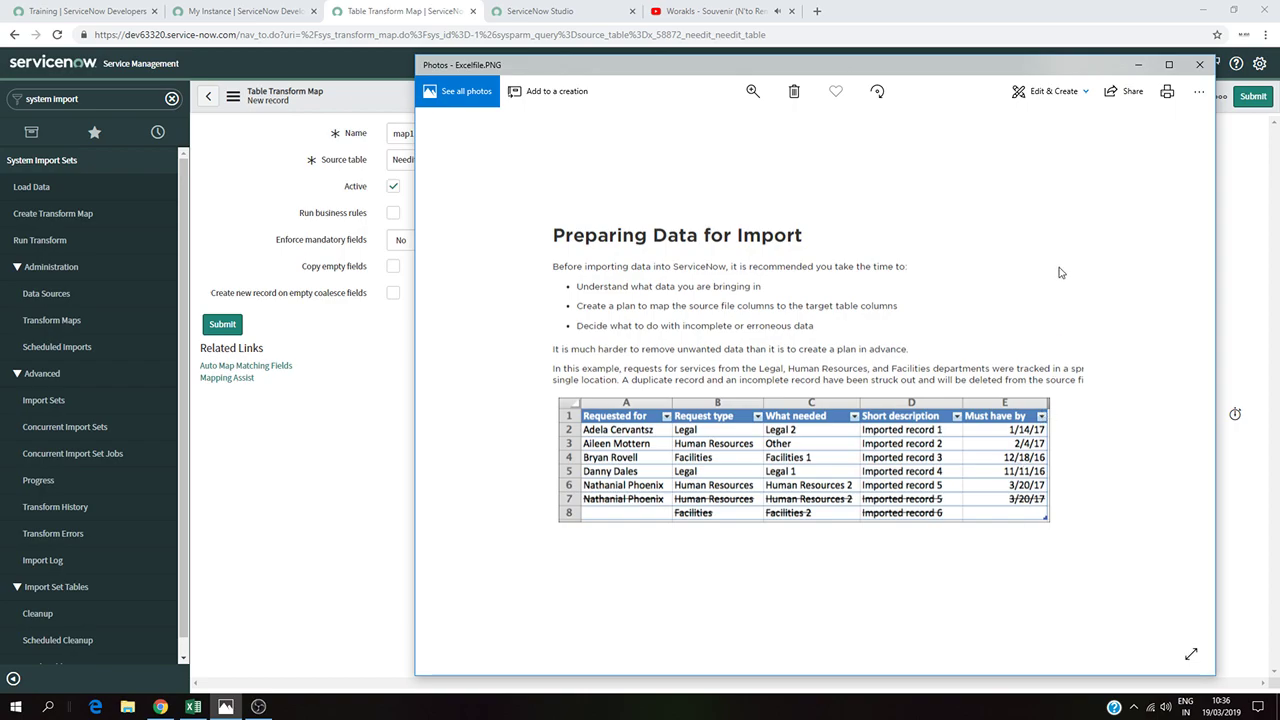
left_click(1138, 65)
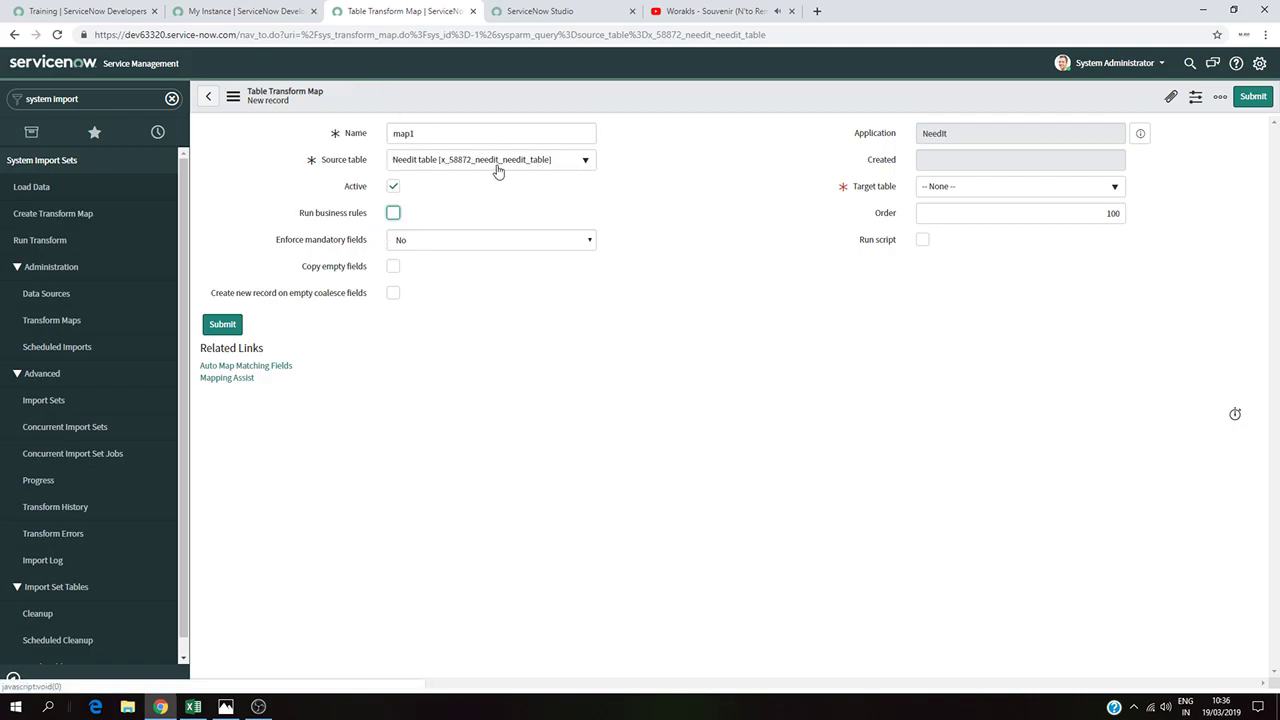
left_click(1106, 190)
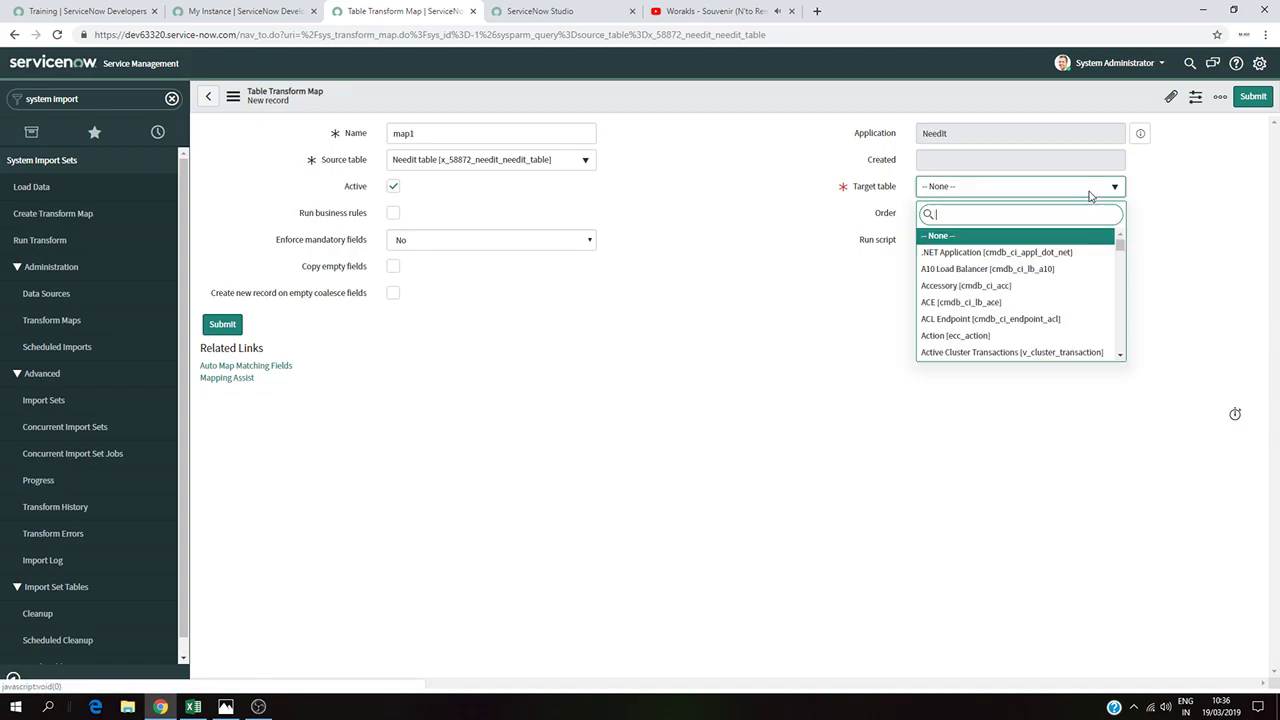
type("nee")
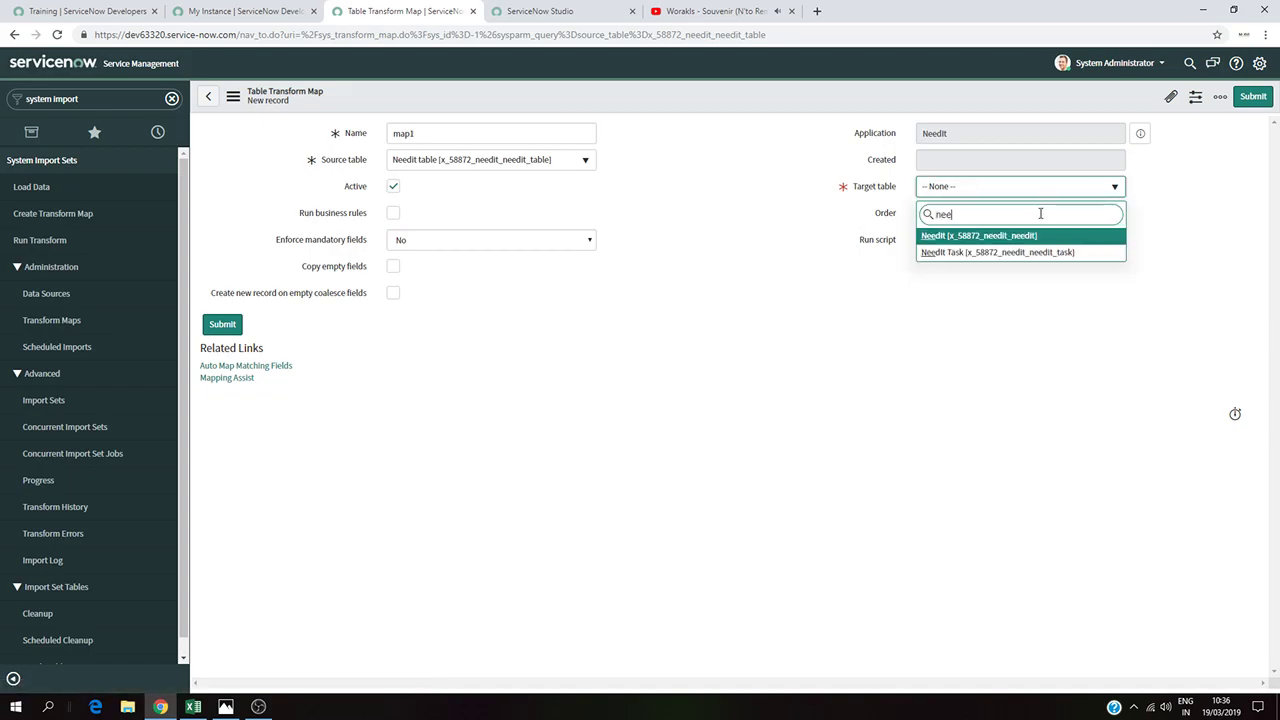
left_click(988, 237)
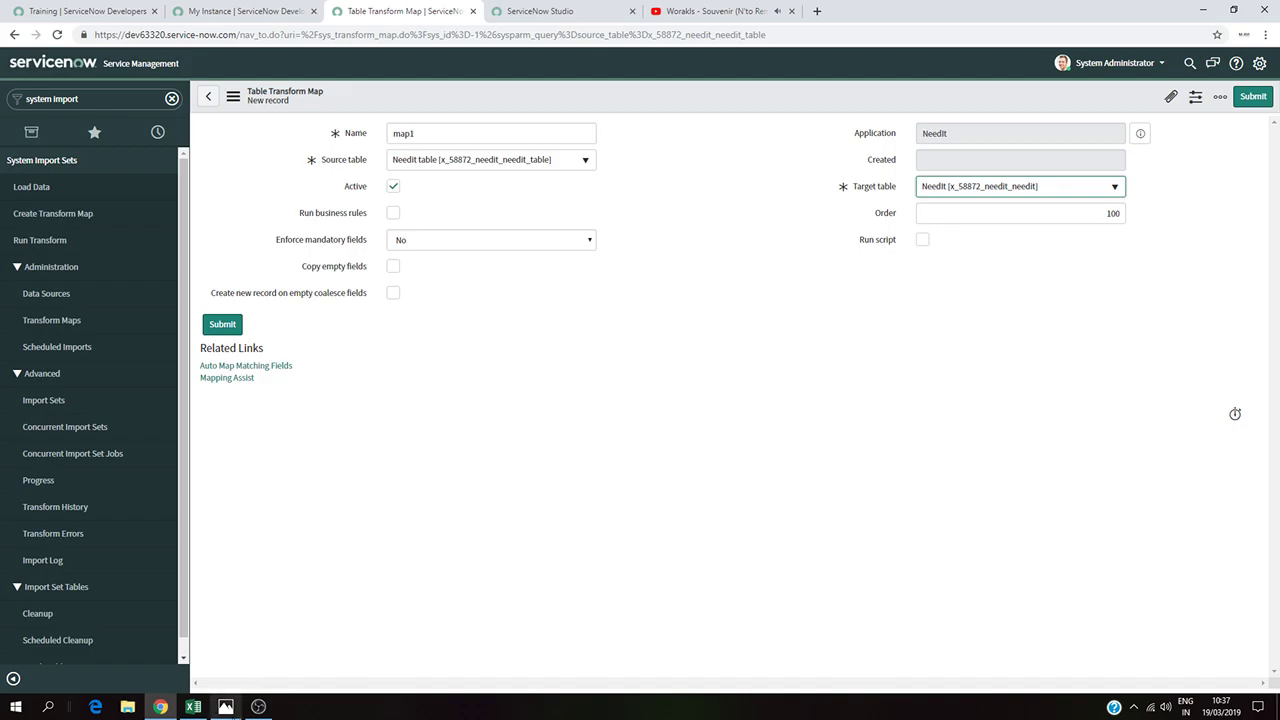
Step: Check the column headings in the Excelfile.PNG image and auto-map the matching fields of map1
left_click(226, 706)
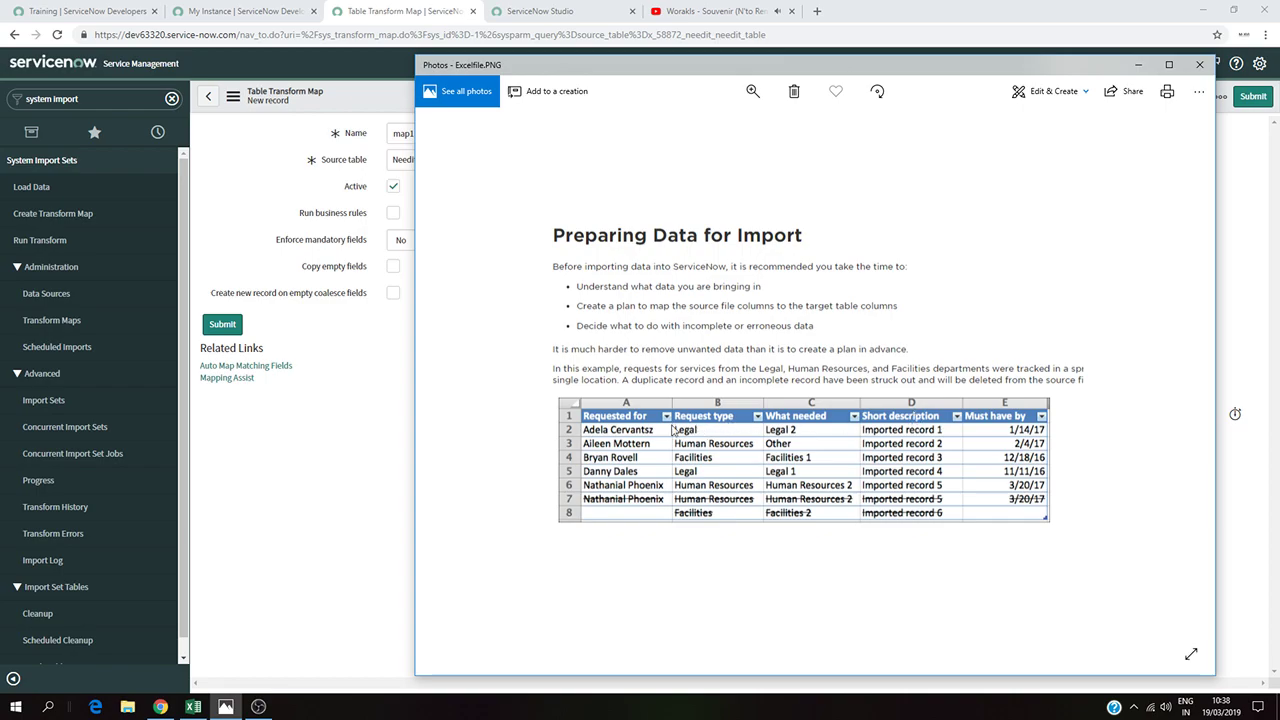
left_click(246, 431)
left_click(258, 366)
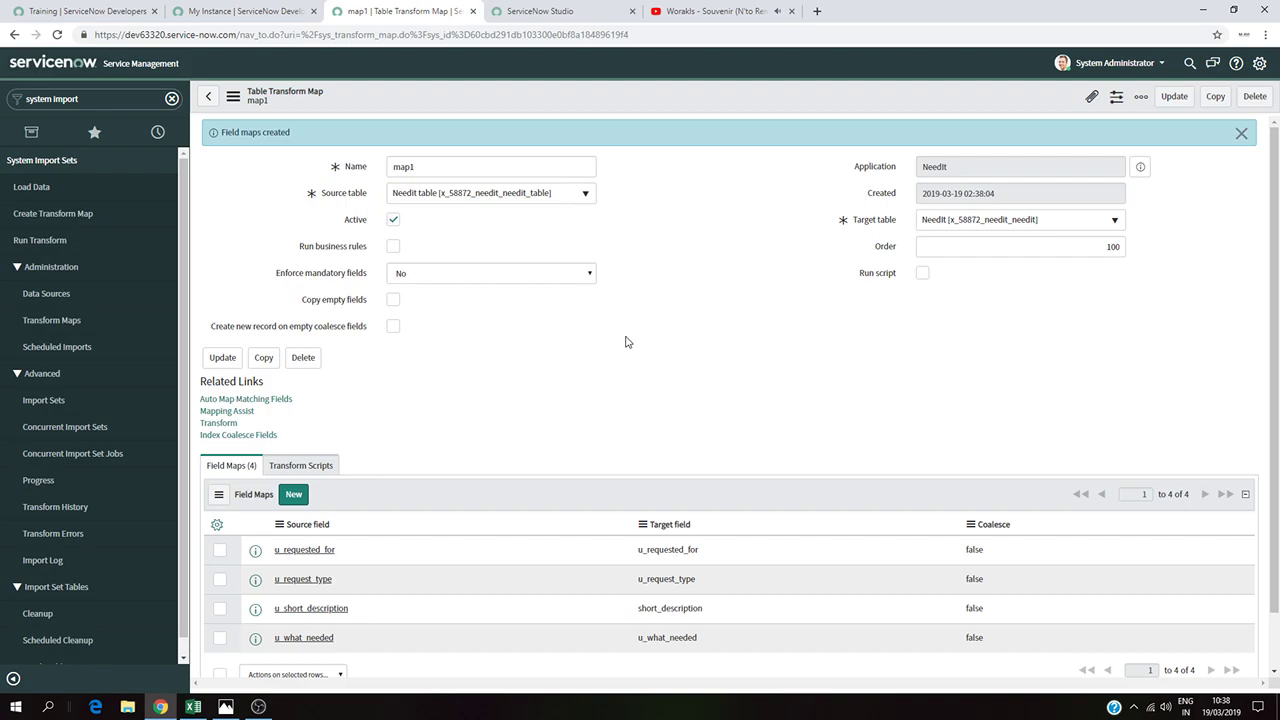
Step: Check the source image for the unmapped column and add the source field Must have by to the field map in Mapping Assist
left_click(226, 706)
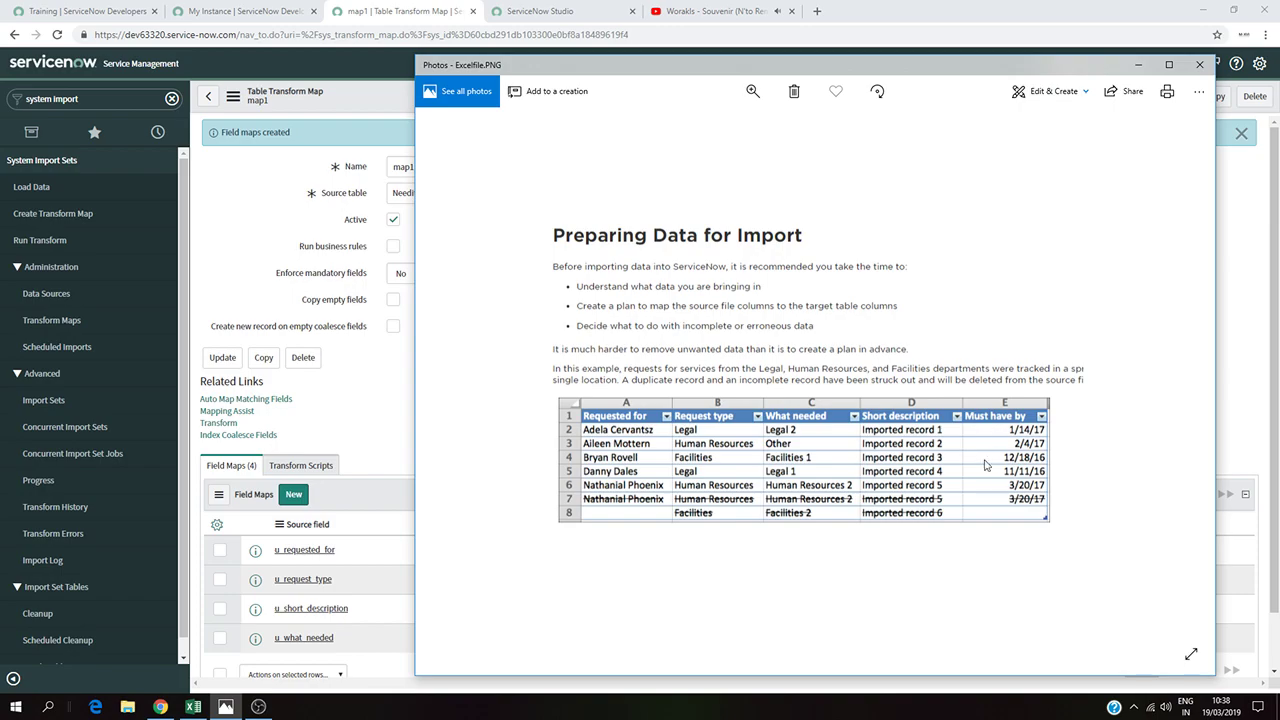
left_click(355, 382)
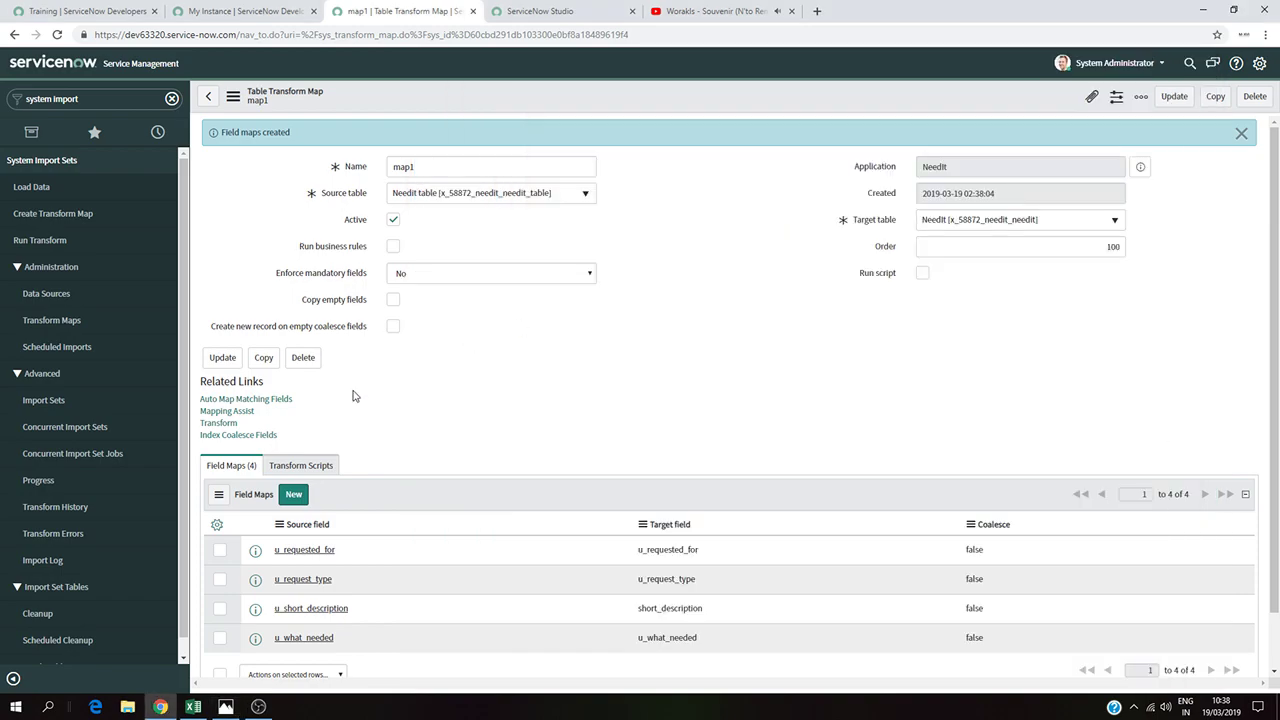
left_click(235, 411)
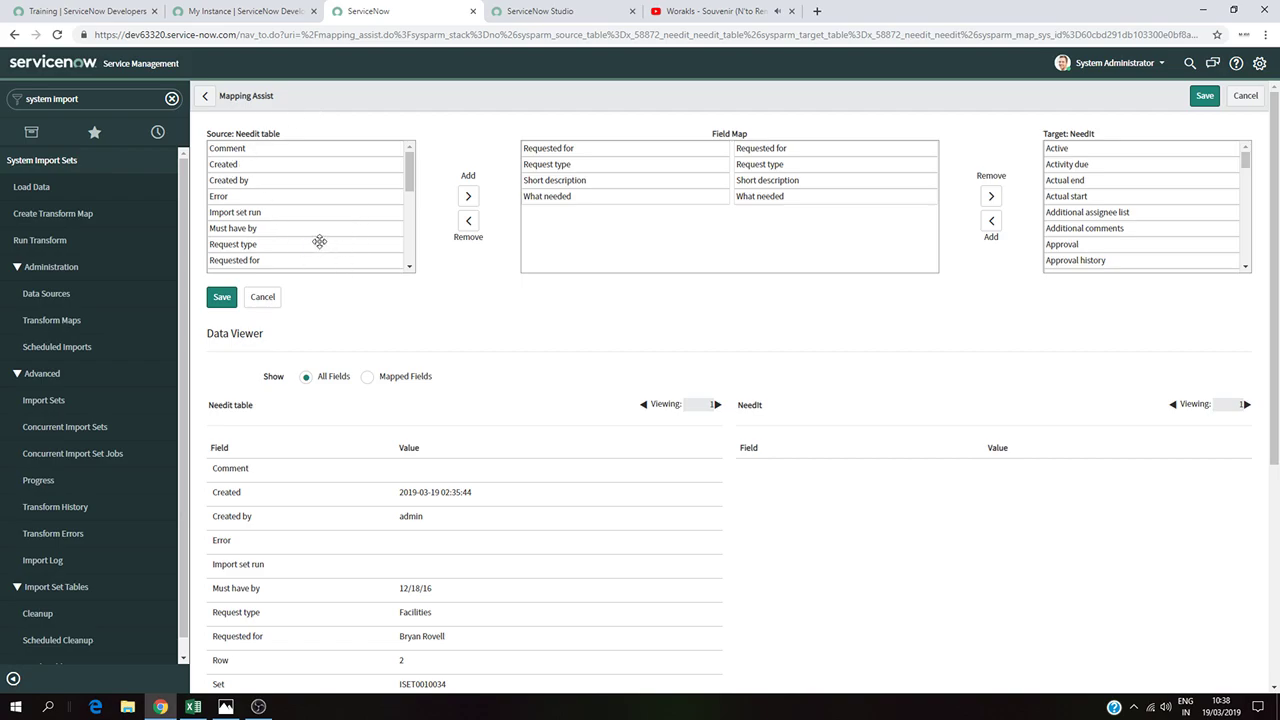
mouse_move(412, 180)
left_mouse_down()
mouse_move(410, 277)
mouse_move(427, 167)
left_mouse_up()
scroll(398, 208, "down", 2)
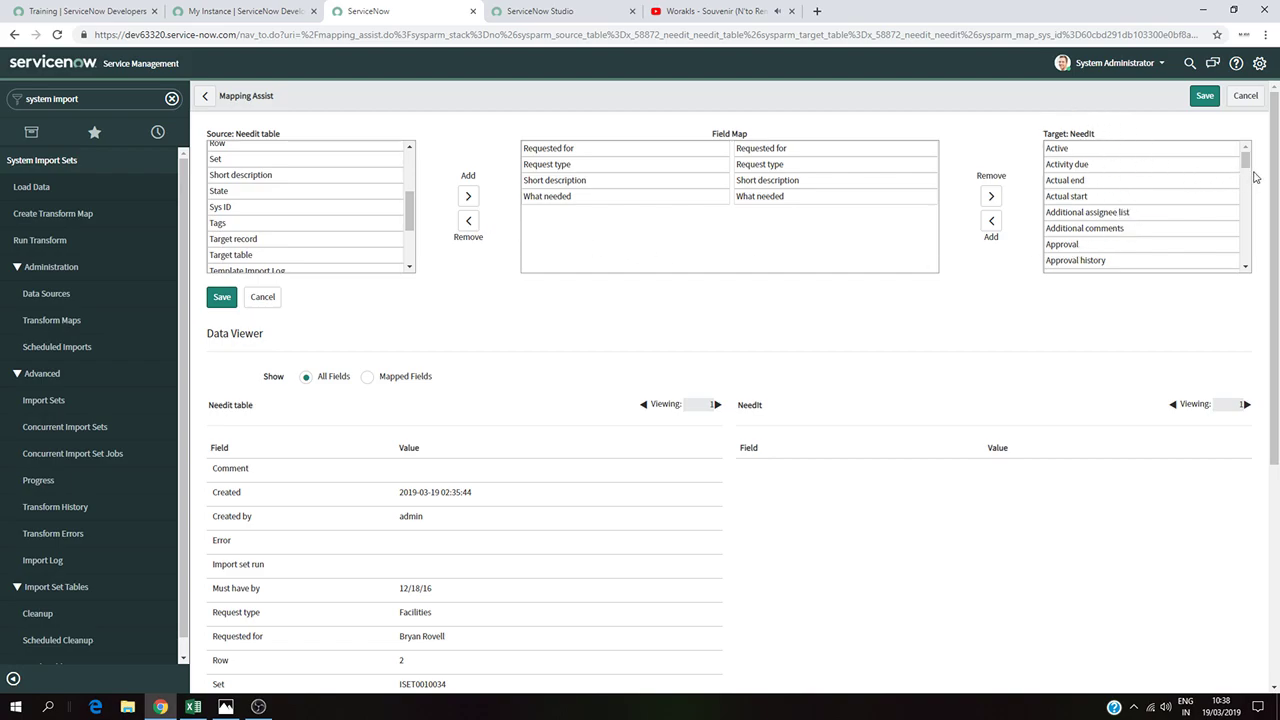
mouse_move(1245, 160)
left_mouse_down()
mouse_move(1241, 266)
mouse_move(1244, 158)
left_mouse_up()
left_click_drag(407, 209, 407, 182)
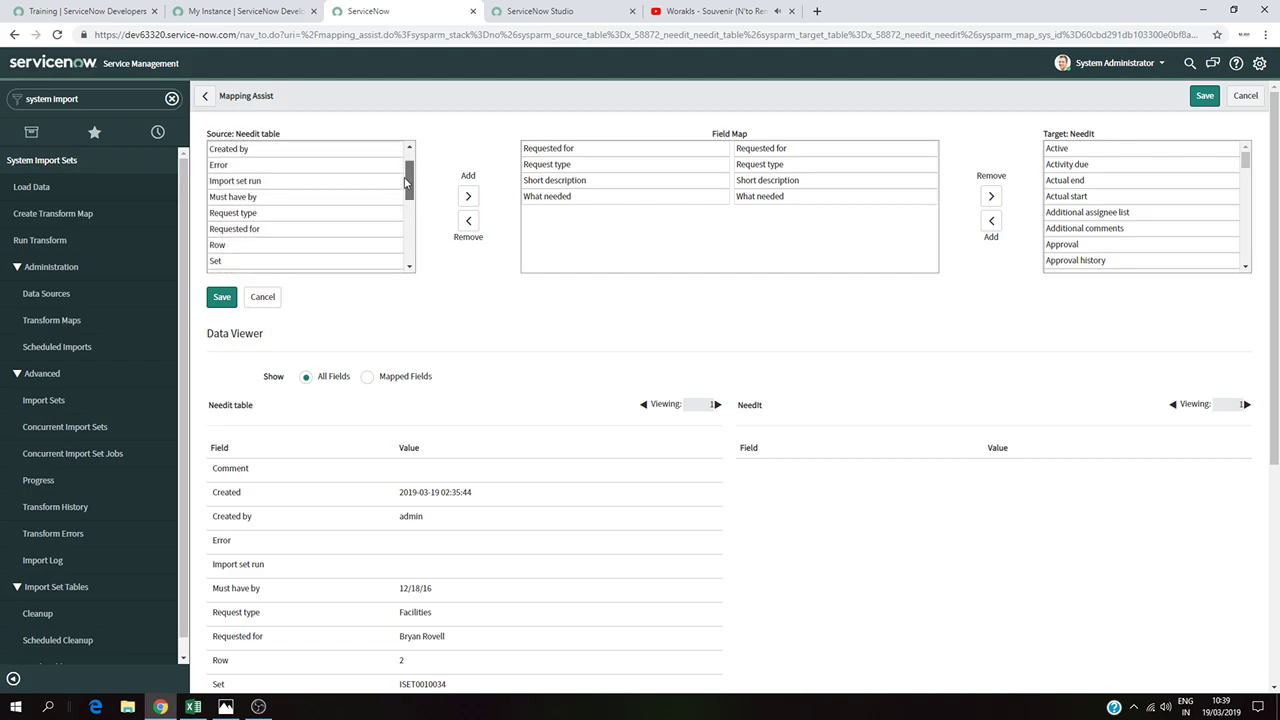
left_click(277, 194)
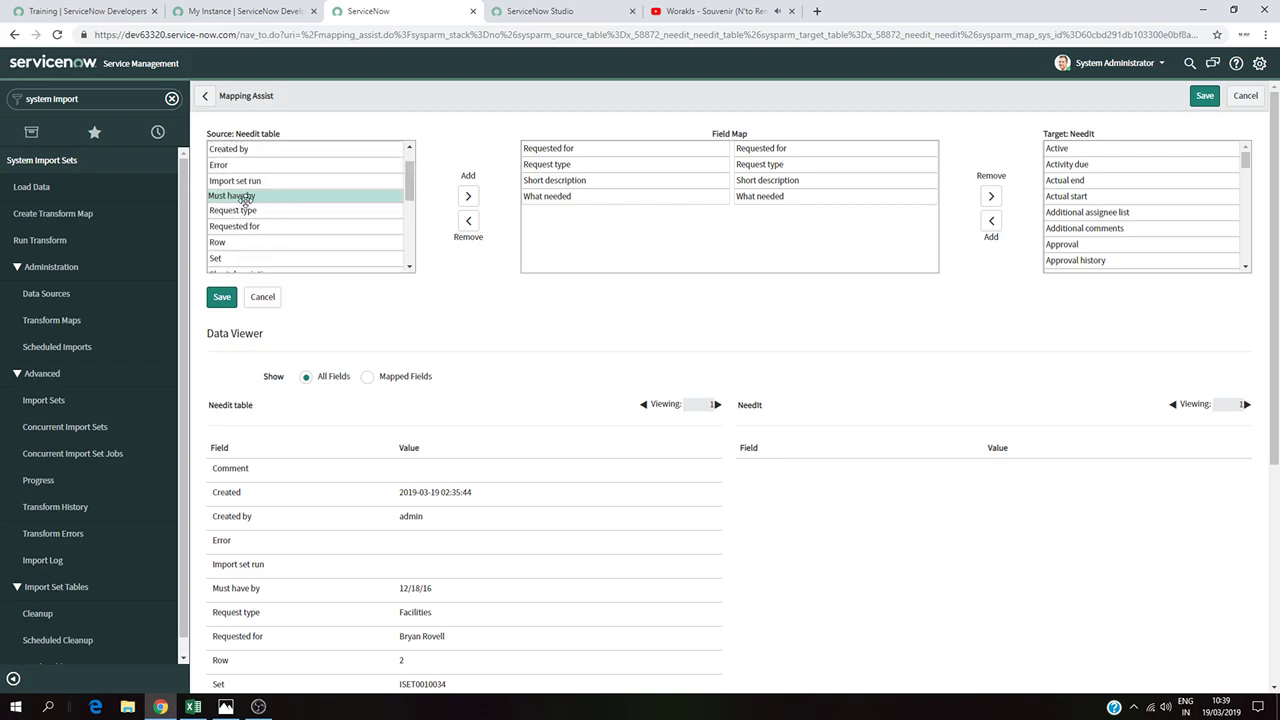
left_click(469, 199)
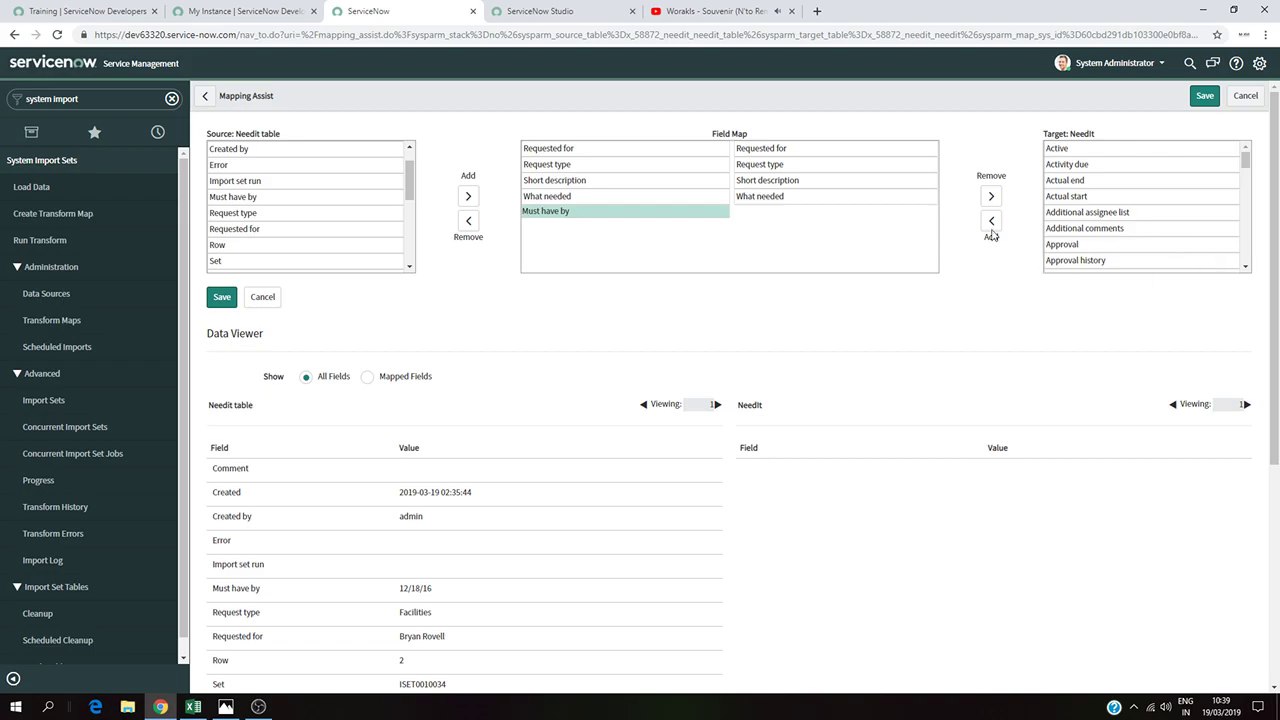
Step: Pair Must have by with the target field When needed and save the field mapping
left_click_drag(1245, 162, 1255, 259)
left_click_drag(1091, 216, 1113, 263)
left_click(1098, 264)
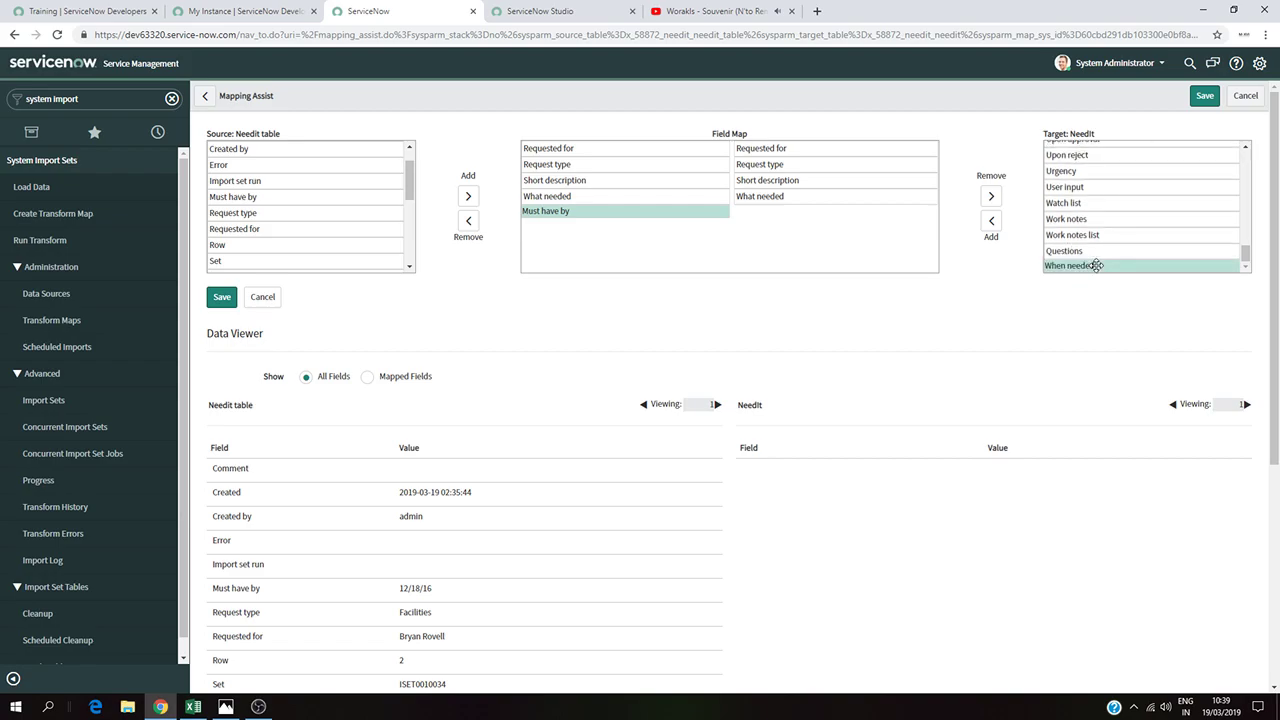
left_click(991, 223)
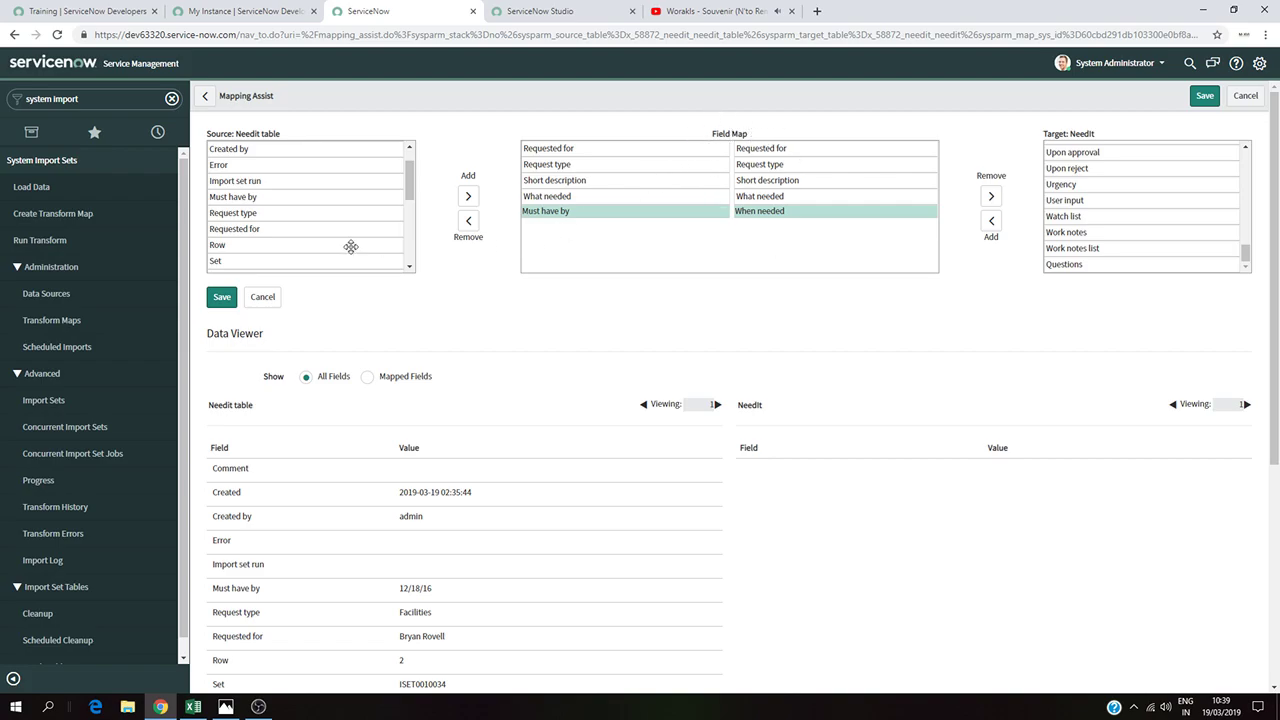
left_click(222, 299)
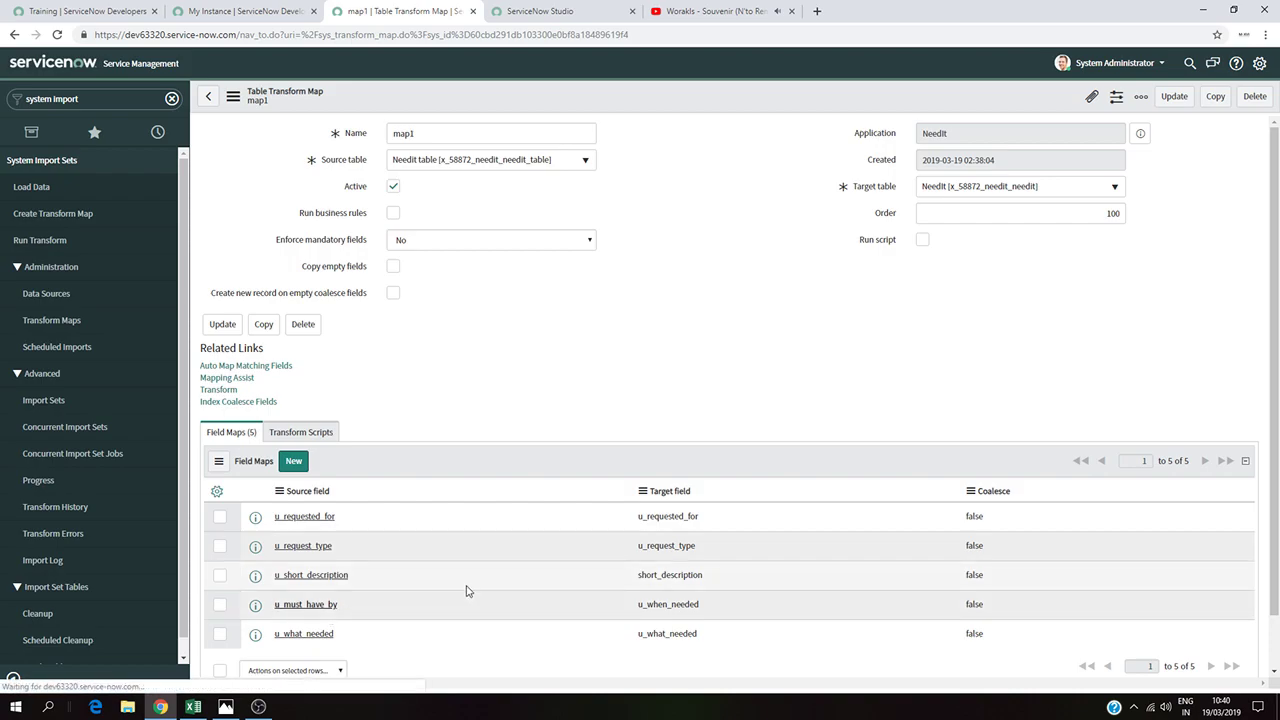
Step: Open the u_must_have_by field map and compare its date format with the Must have by dates in the source image
left_click(292, 612)
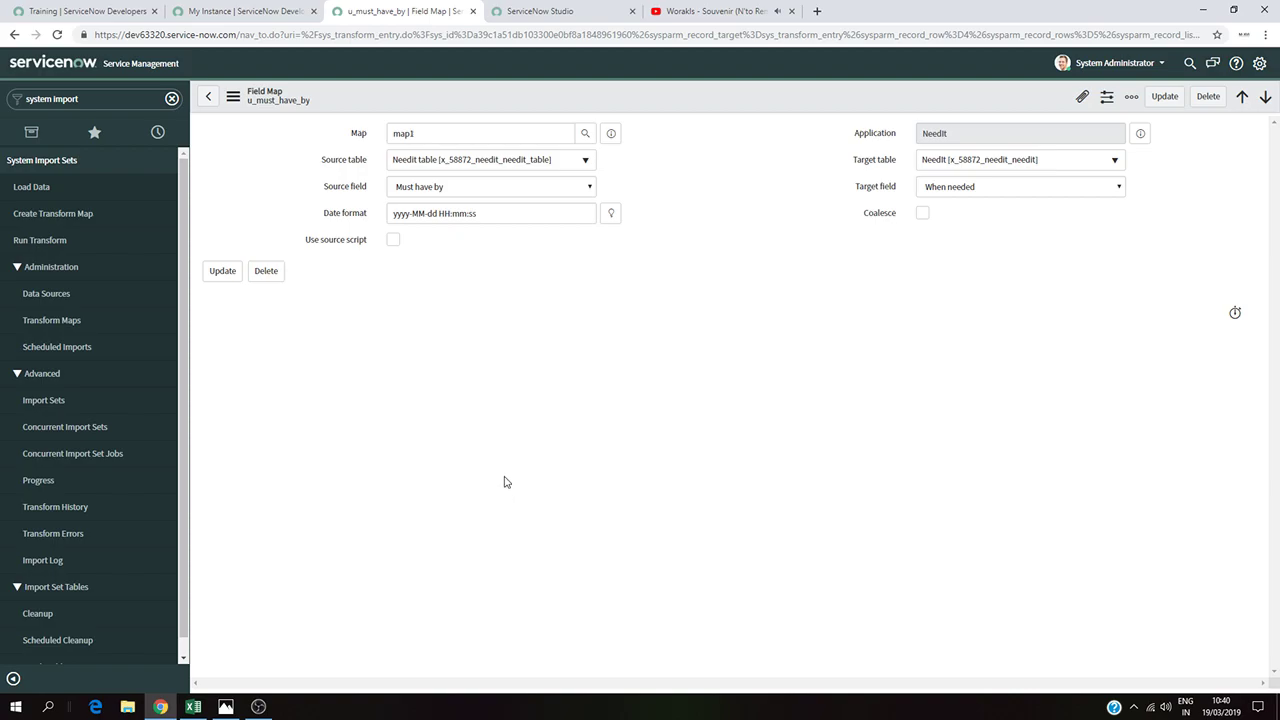
left_click(226, 707)
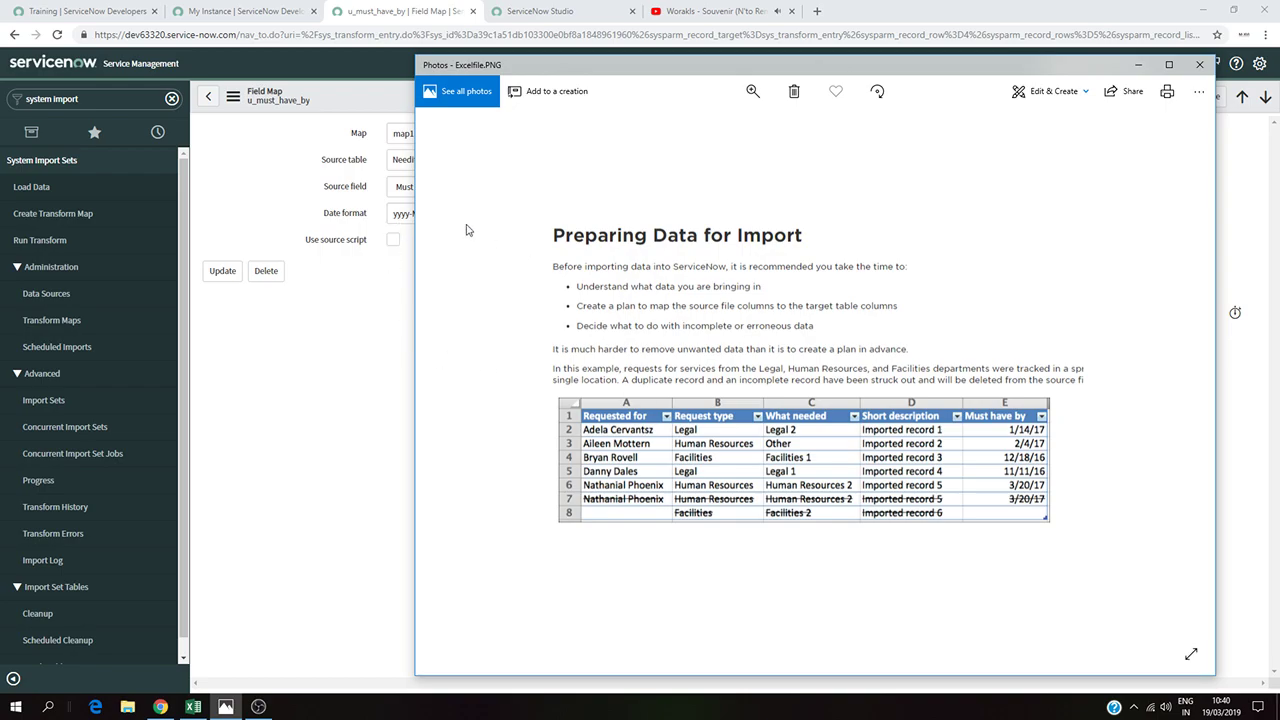
left_click(400, 217)
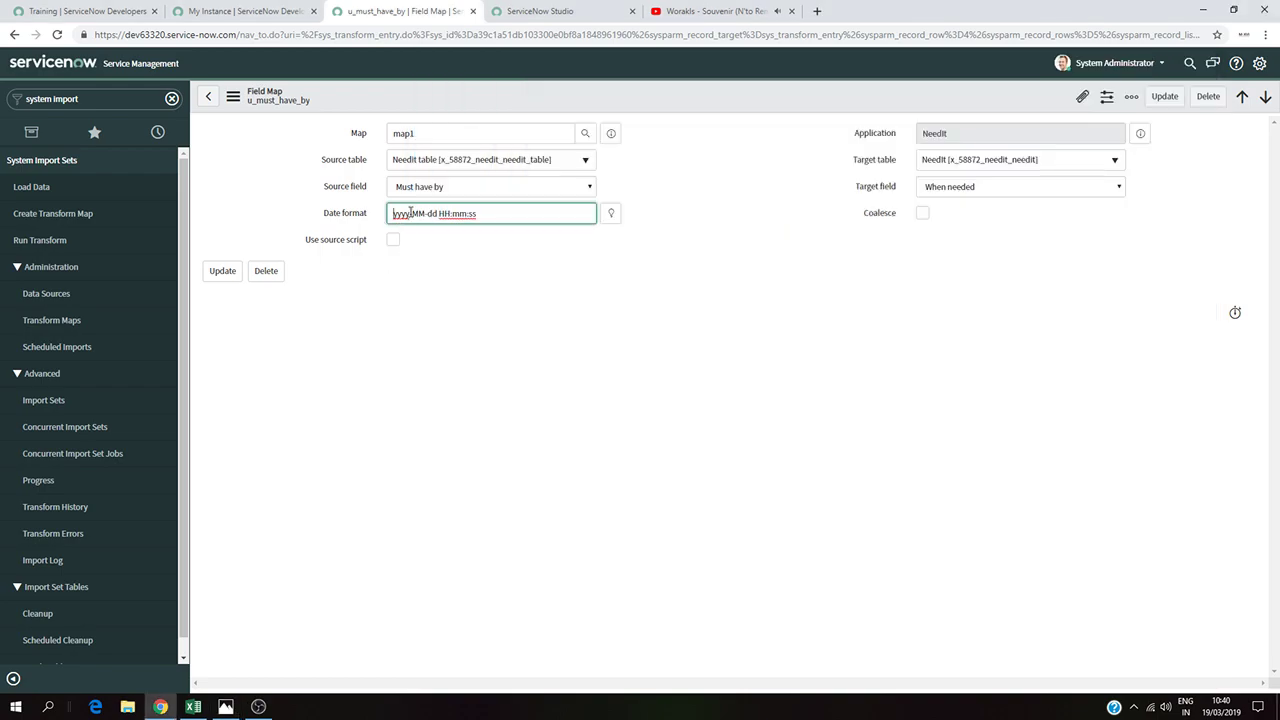
left_click(258, 707)
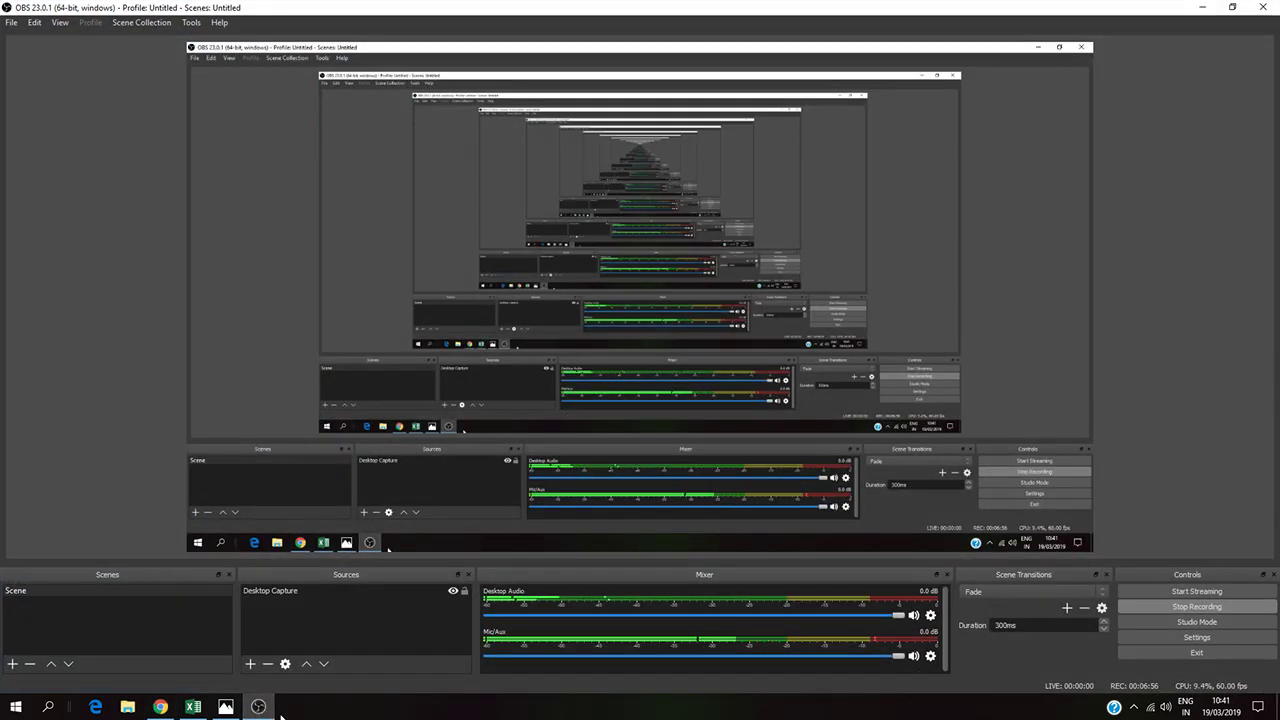
Step: Set the date format of the u_must_have_by field map to MM/dd/yy, matching the dates in the Excelfile.PNG image
left_click(160, 707)
left_click(163, 708)
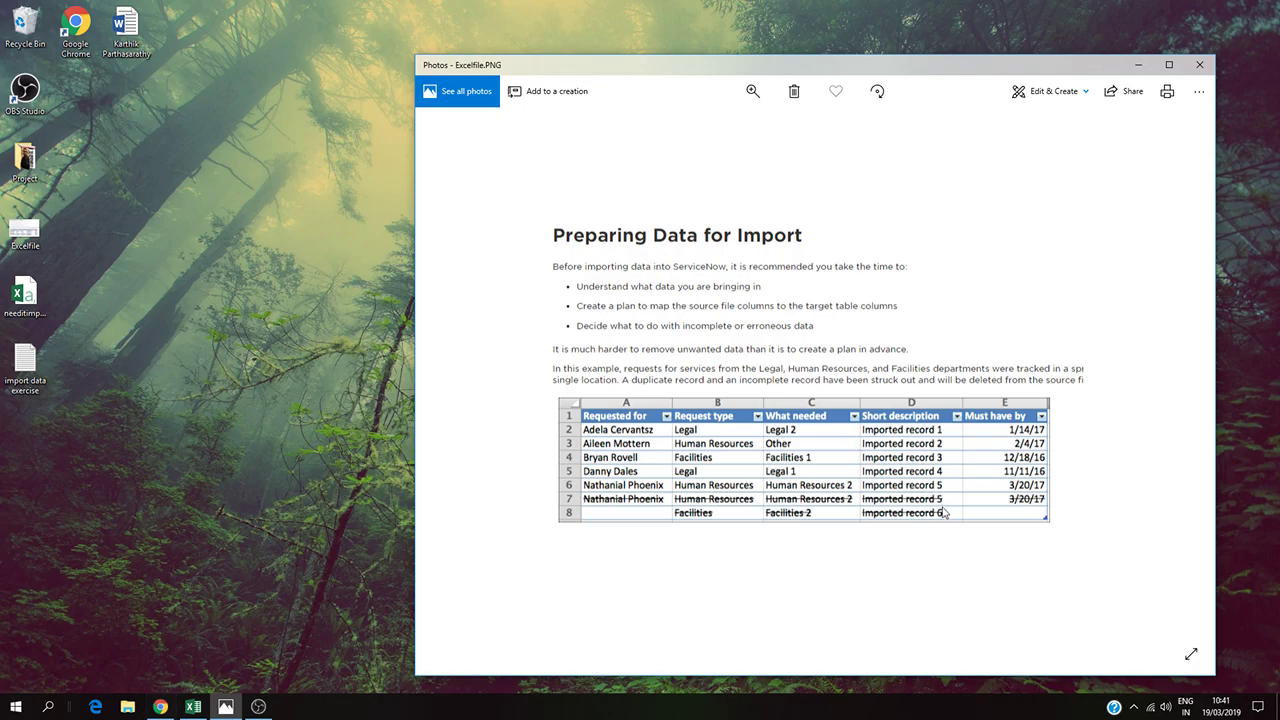
left_click(160, 707)
left_click_drag(482, 218, 307, 234)
key("BackSpace")
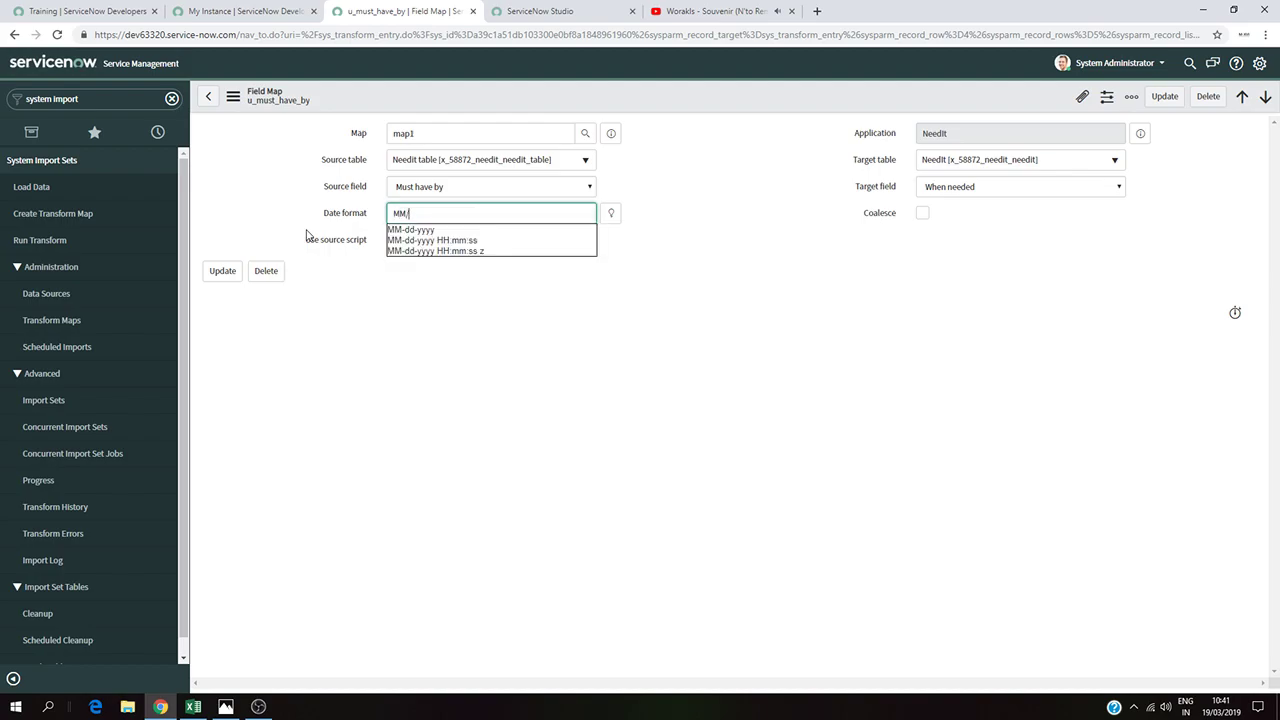
left_click(226, 708)
left_click(226, 708)
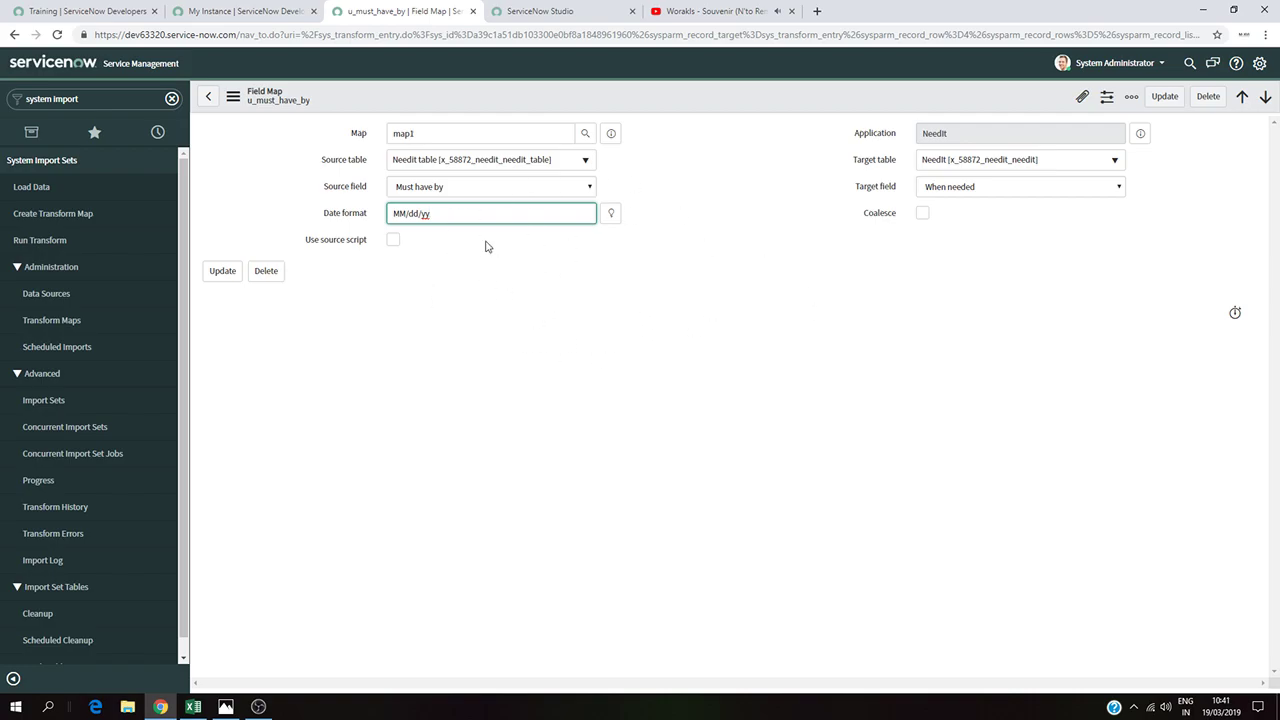
Step: Read the Import a Date Field training page for how the Date format field should be filled in
left_click(66, 10)
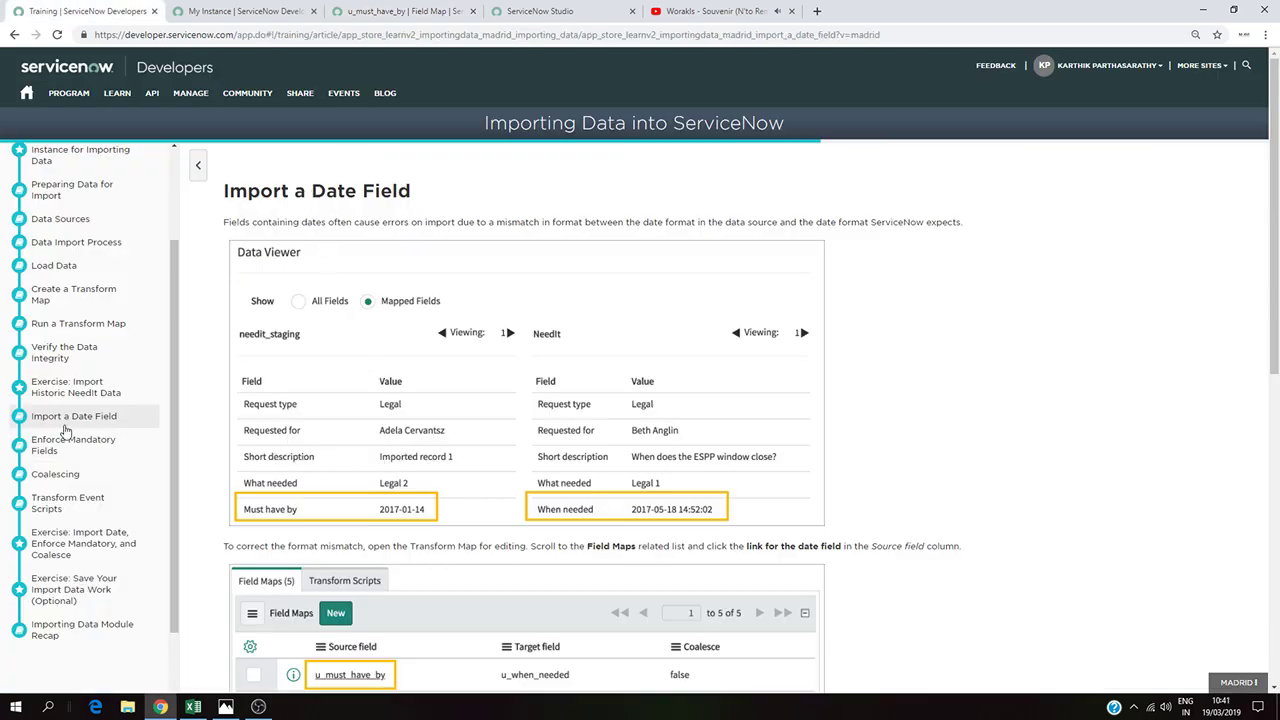
scroll(410, 455, "down", 6)
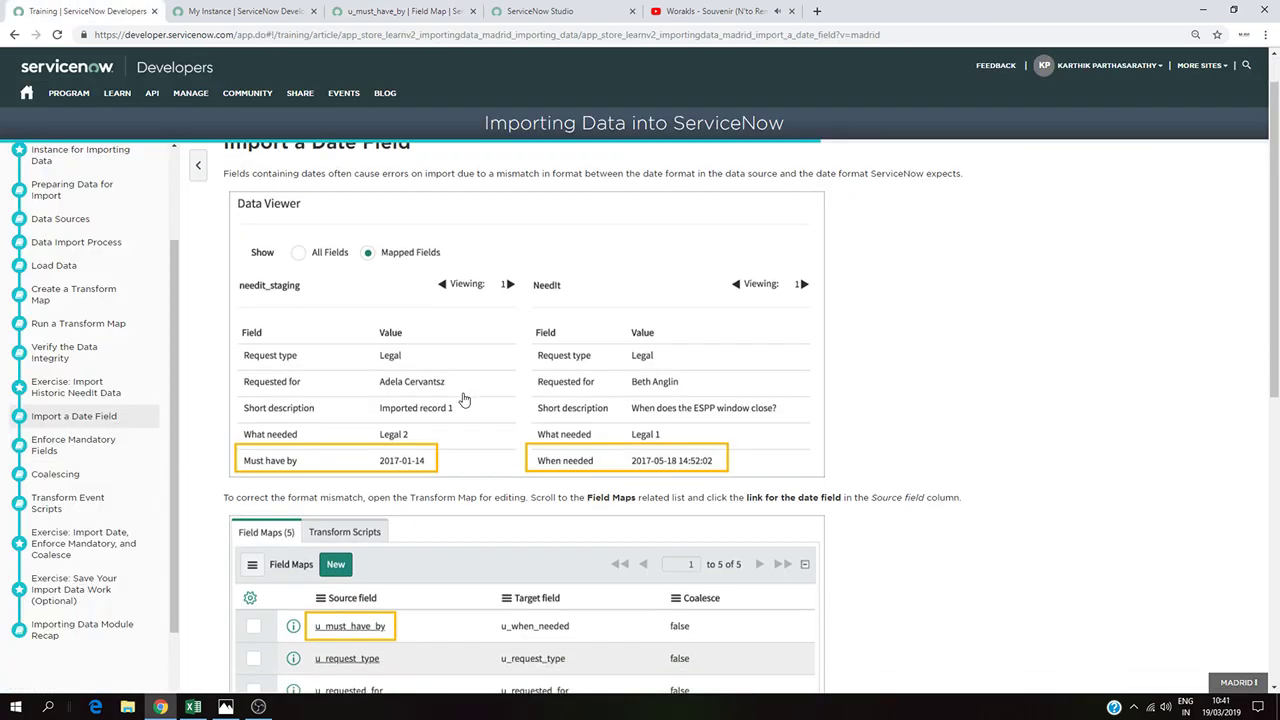
scroll(418, 455, "down", 1)
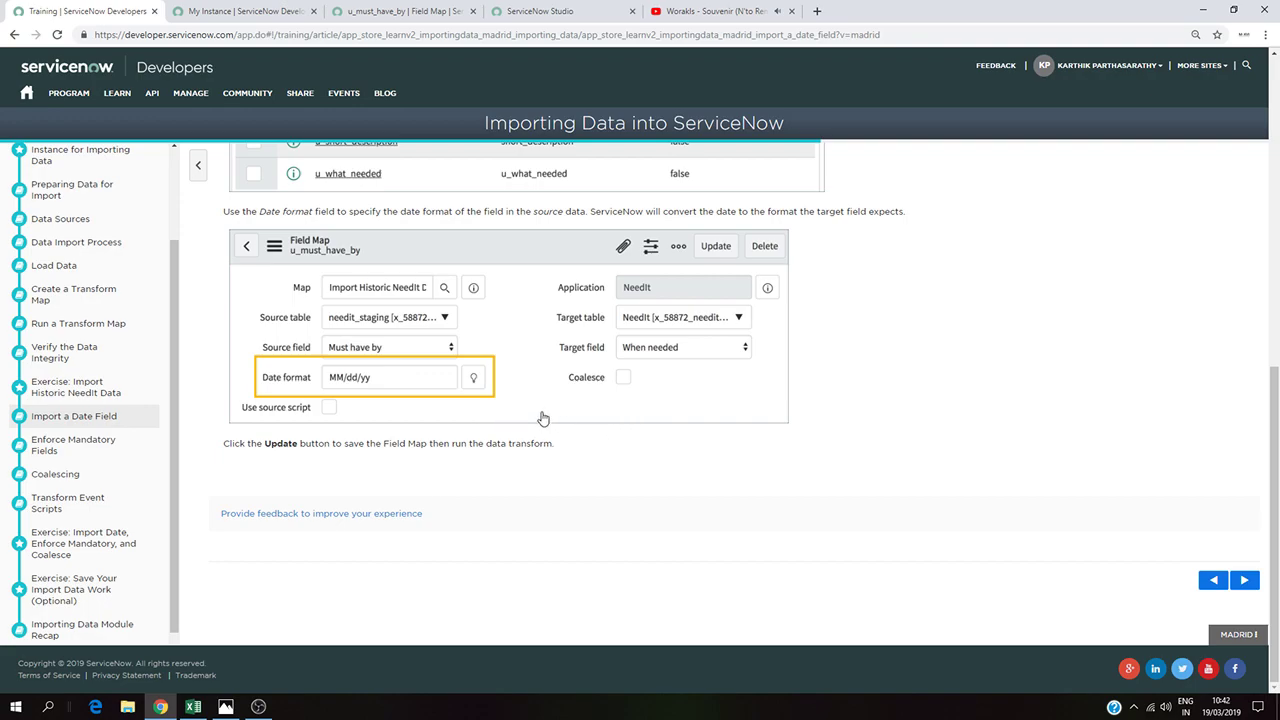
scroll(540, 418, "up", 2)
scroll(534, 418, "up", 1)
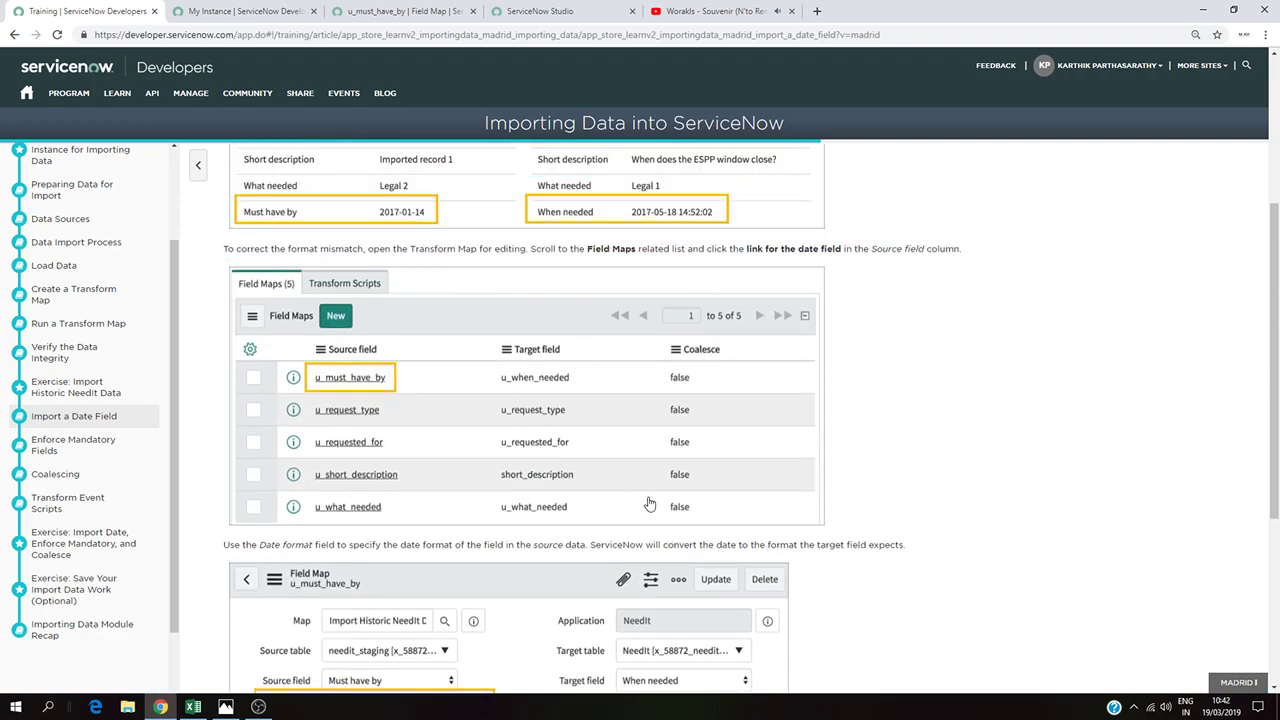
scroll(465, 421, "down", 3)
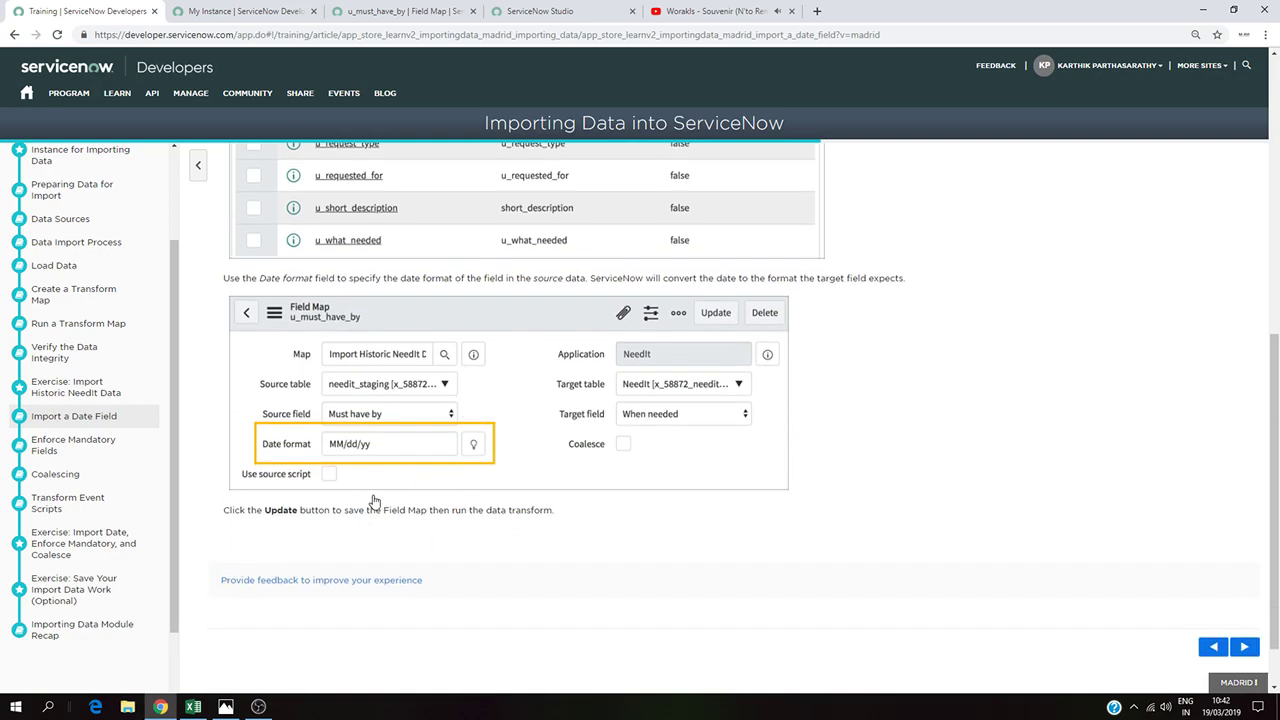
Step: Review the Must have by mapping steps in the training exercise Import Date, Enforce Mandatory, and Coalesce
left_click(90, 545)
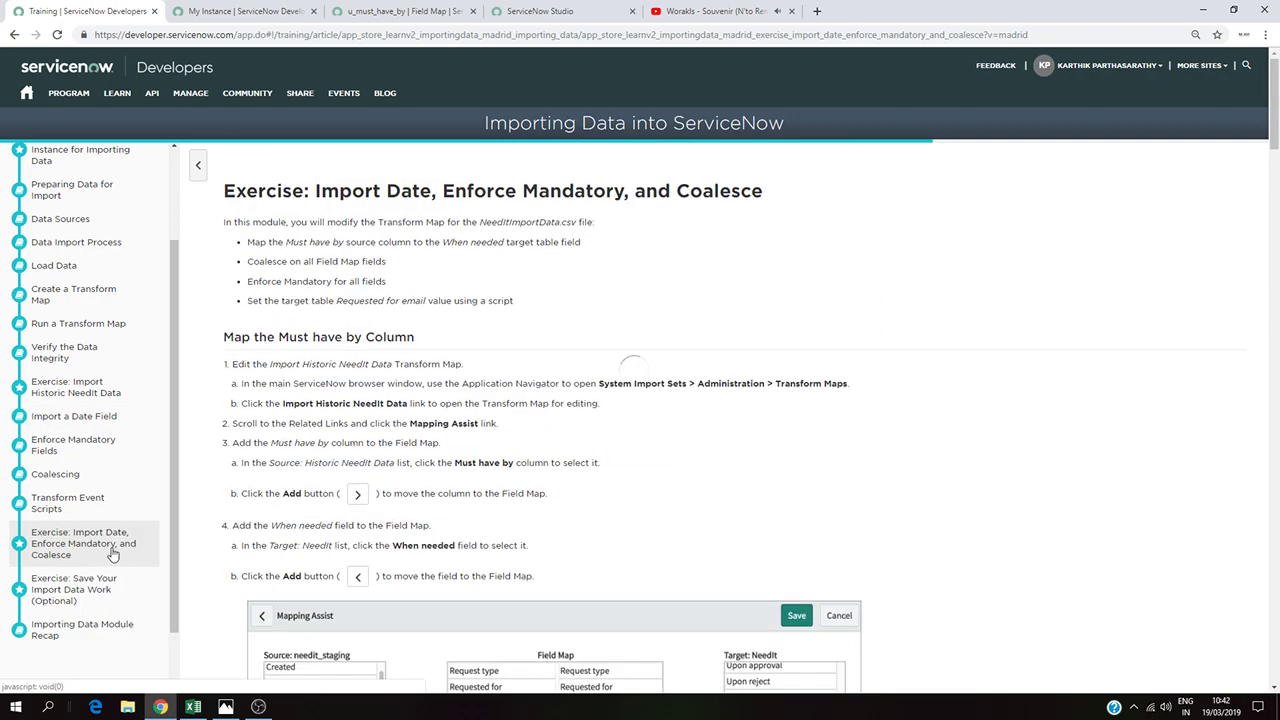
scroll(403, 484, "down", 2)
scroll(403, 484, "down", 1)
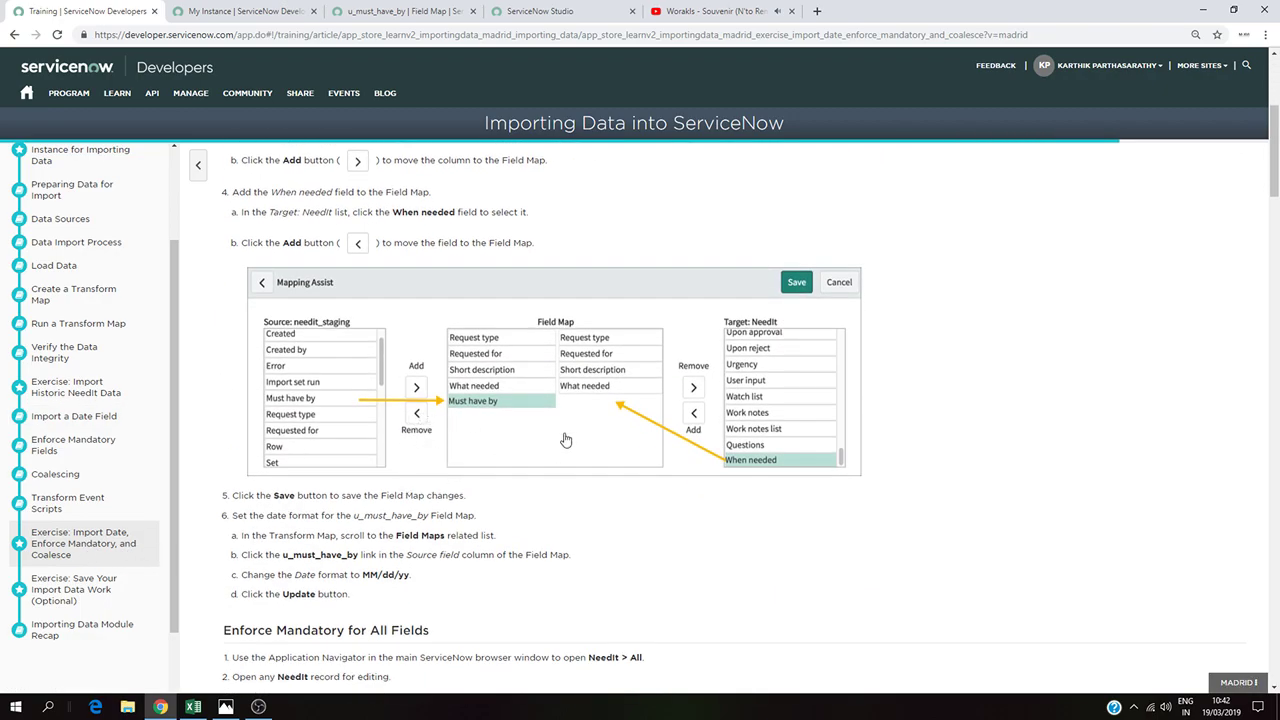
scroll(603, 478, "down", 2)
scroll(600, 468, "down", 2)
scroll(600, 468, "up", 4)
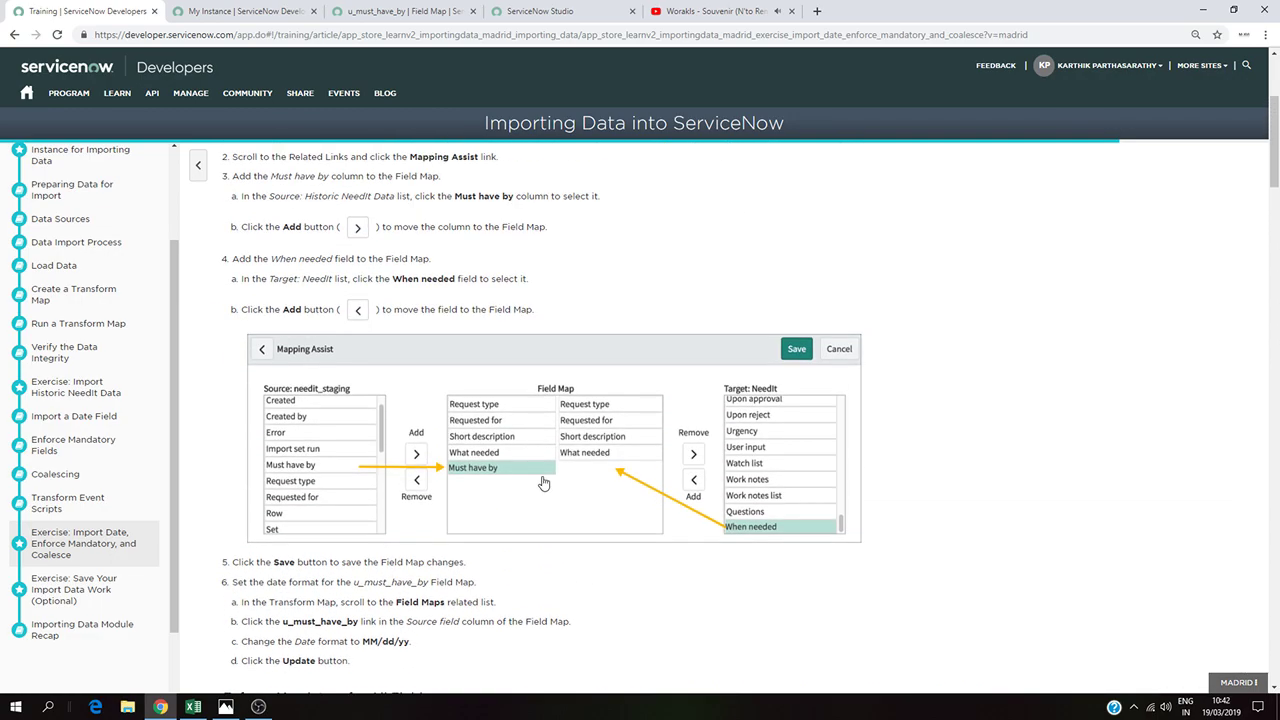
scroll(100, 445, "up", 2)
scroll(116, 467, "down", 2)
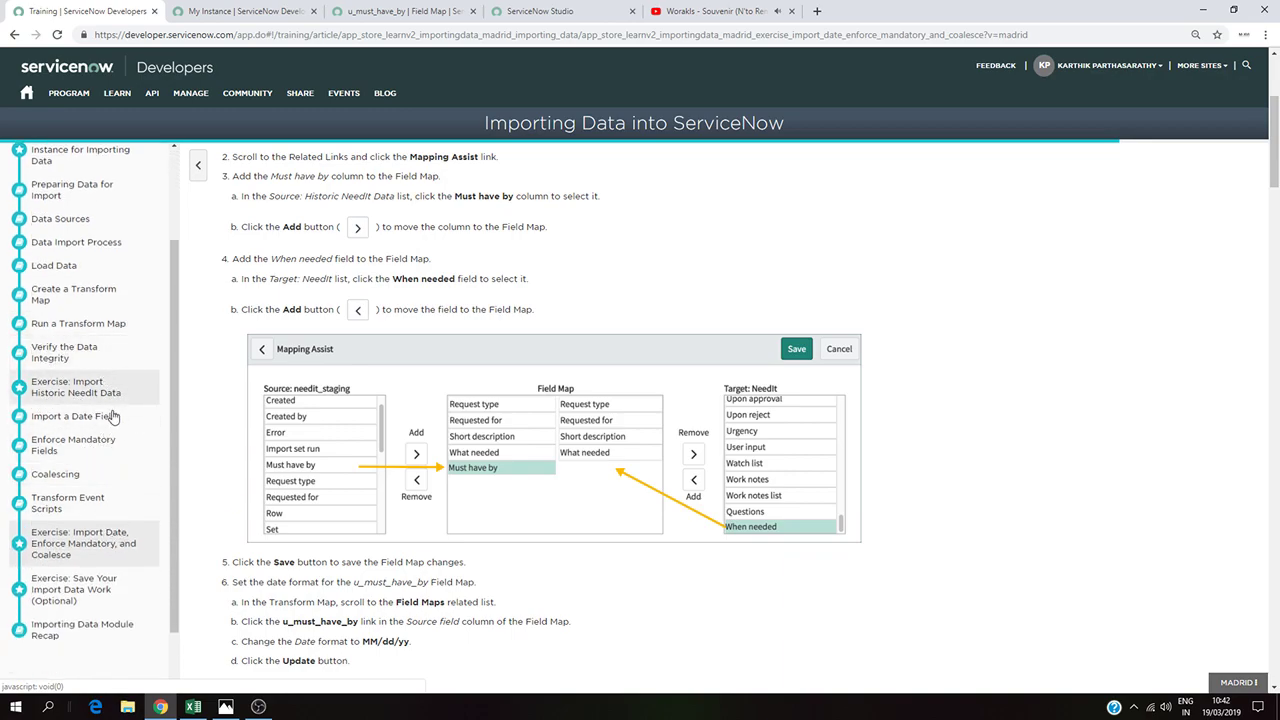
scroll(113, 413, "up", 2)
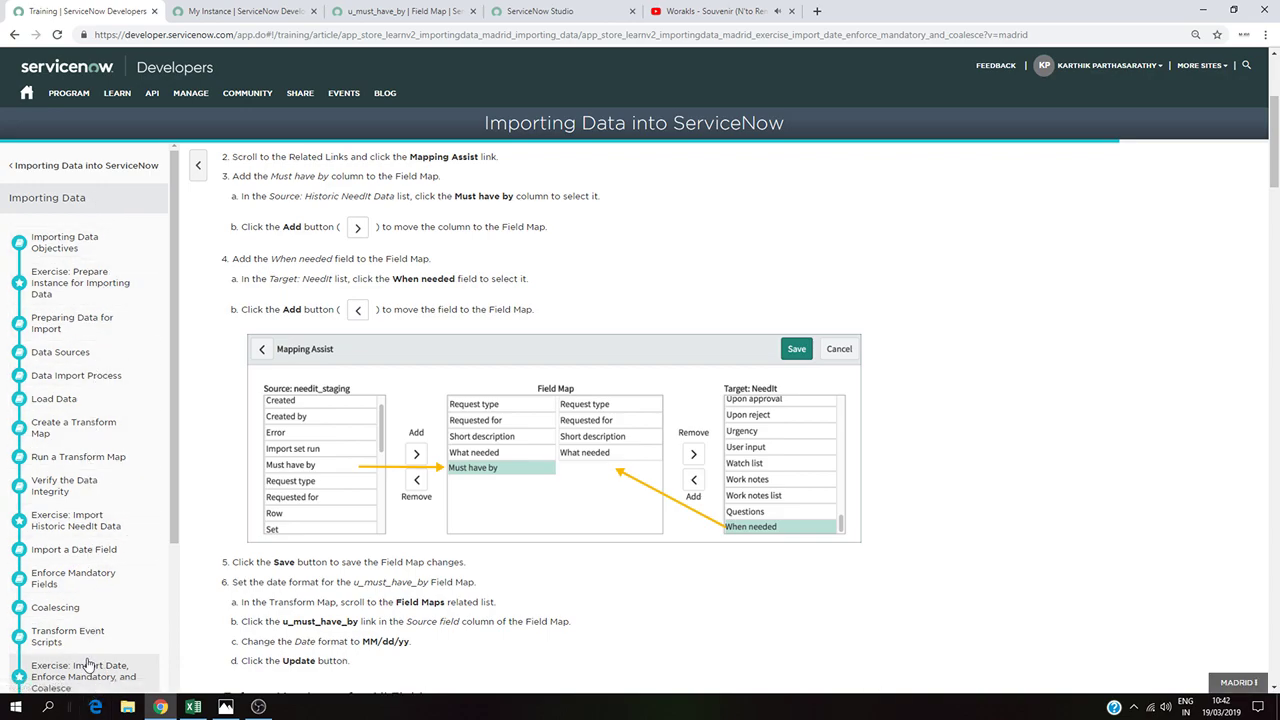
scroll(91, 371, "down", 3)
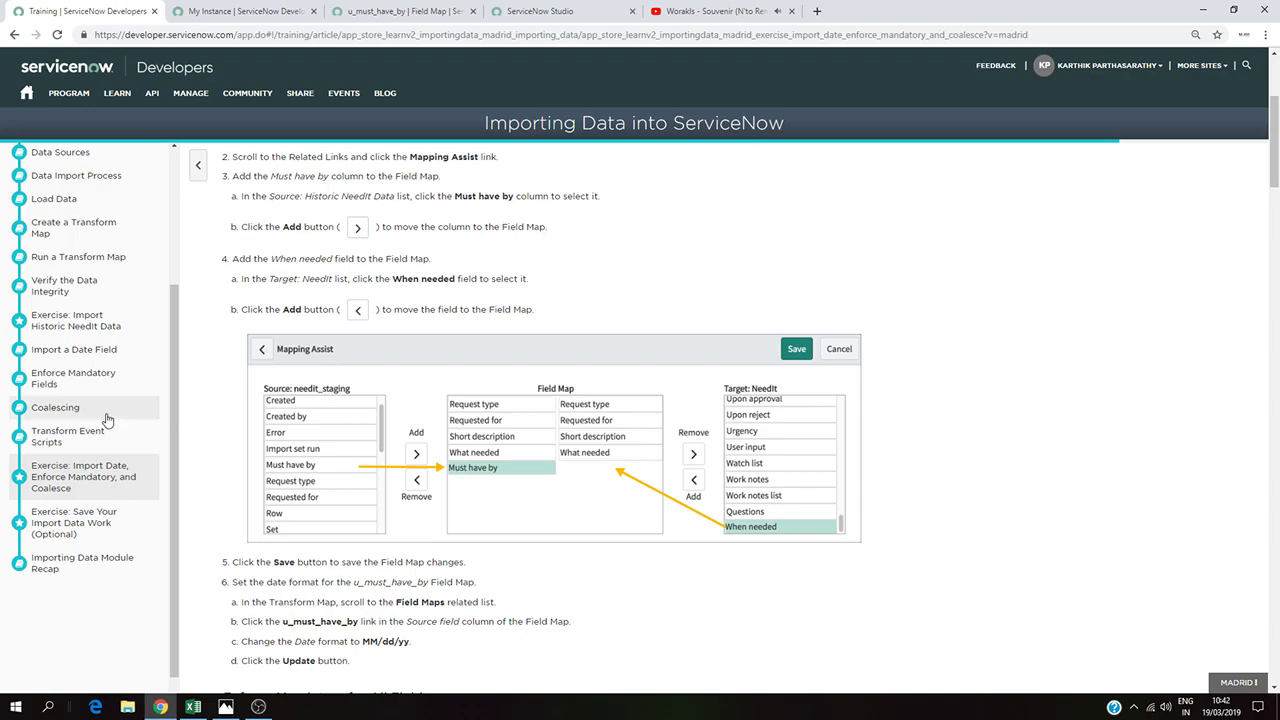
scroll(109, 400, "up", 3)
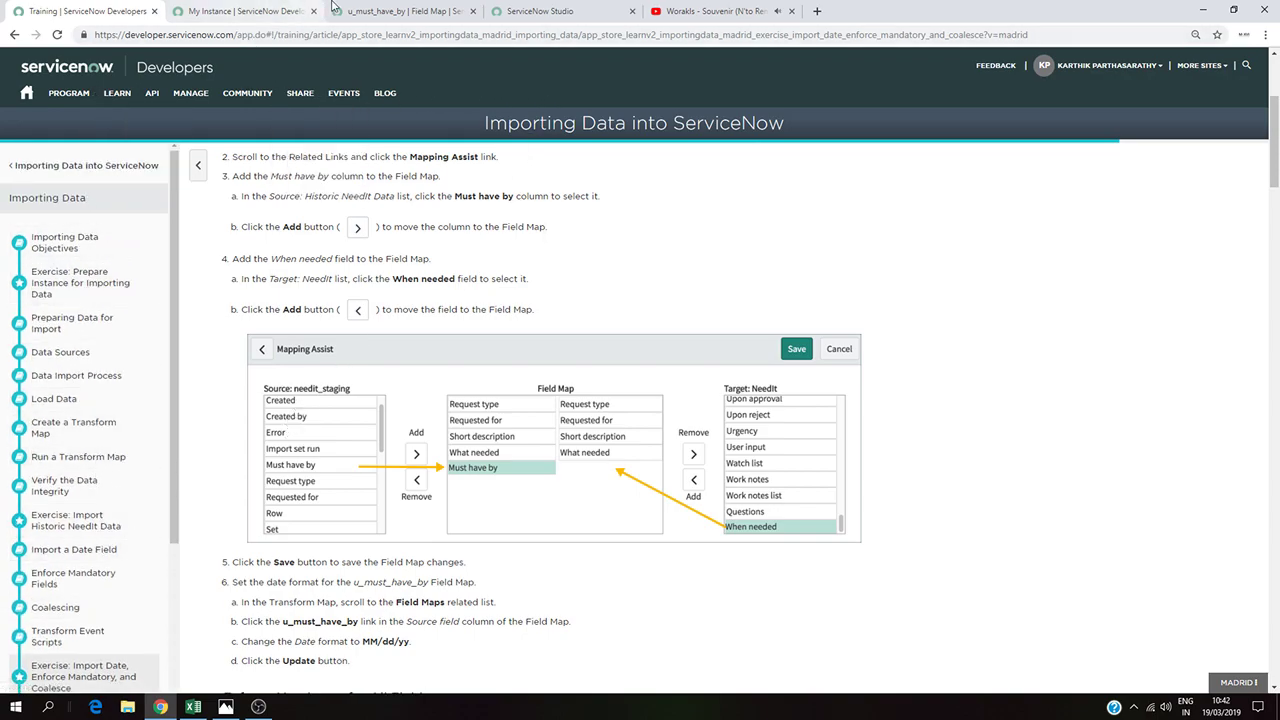
Step: Save the u_must_have_by field map and run the map1 transform on the Needit table import set
left_click(386, 14)
left_click(1164, 96)
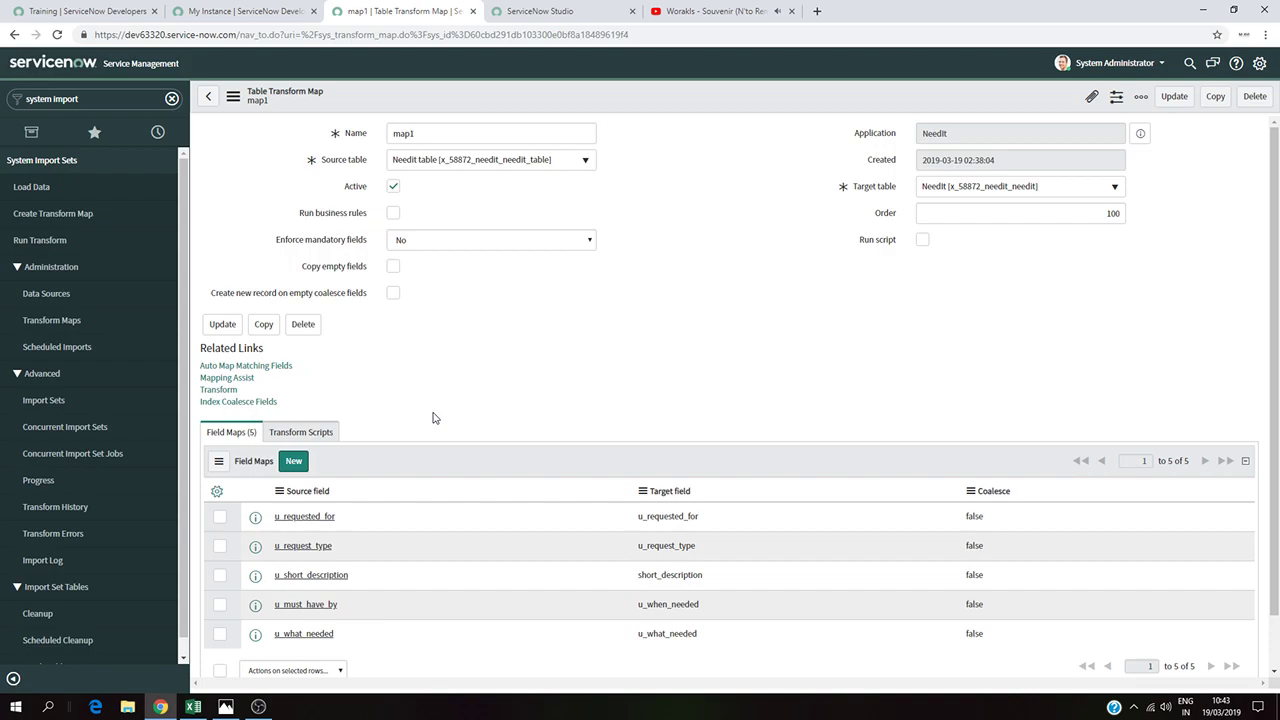
left_click(215, 390)
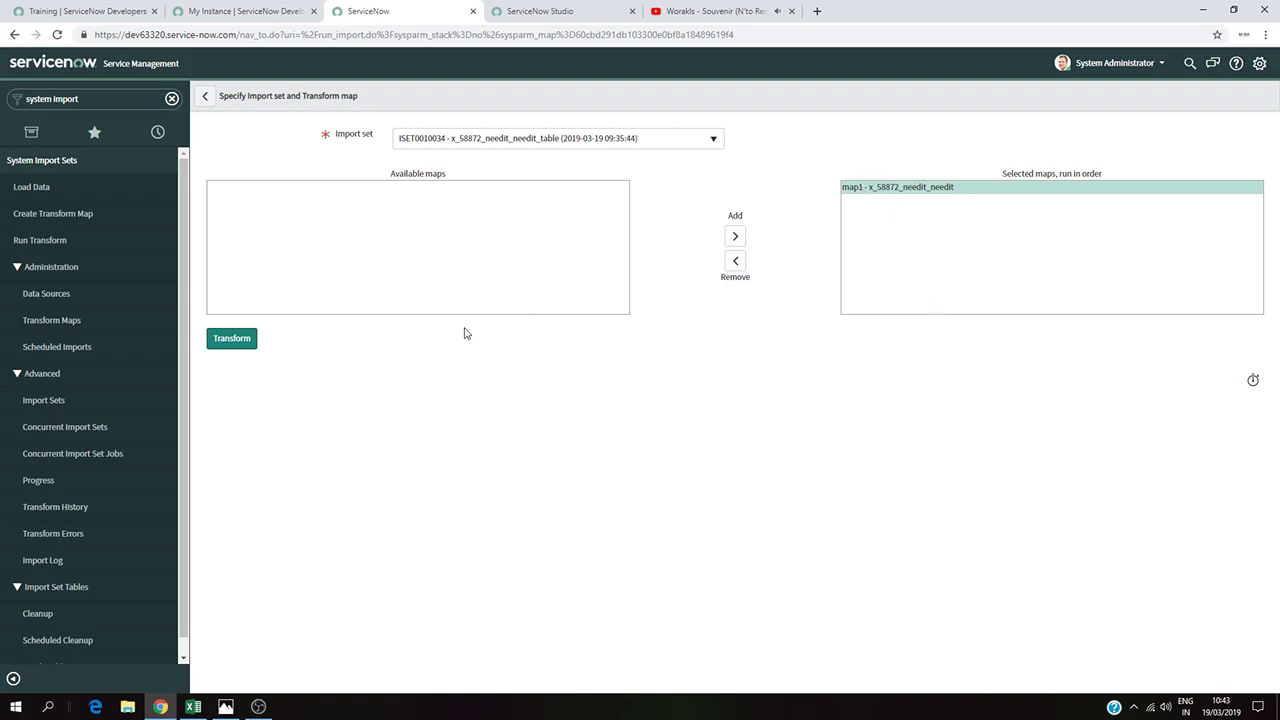
left_click(231, 340)
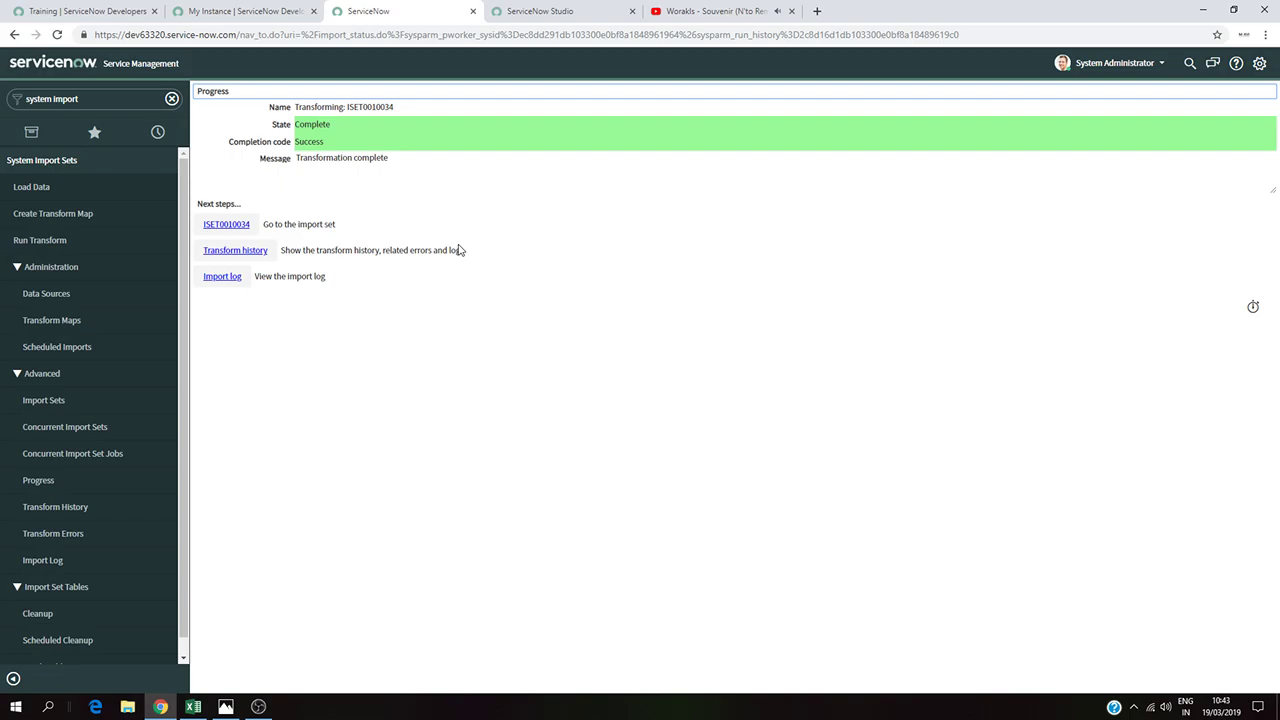
Step: Check the transform history and open the NeedIt record with short description Imported record 5 from the list of all NeedIt records
left_click(257, 251)
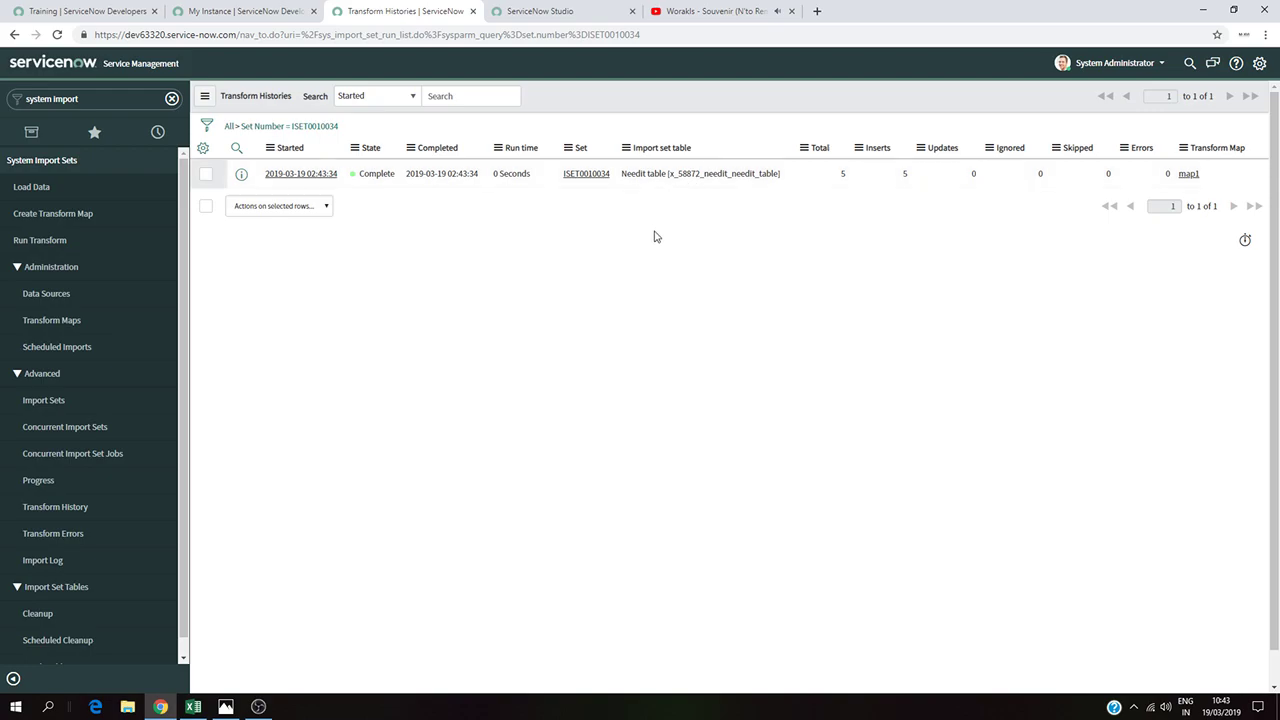
left_click(86, 95)
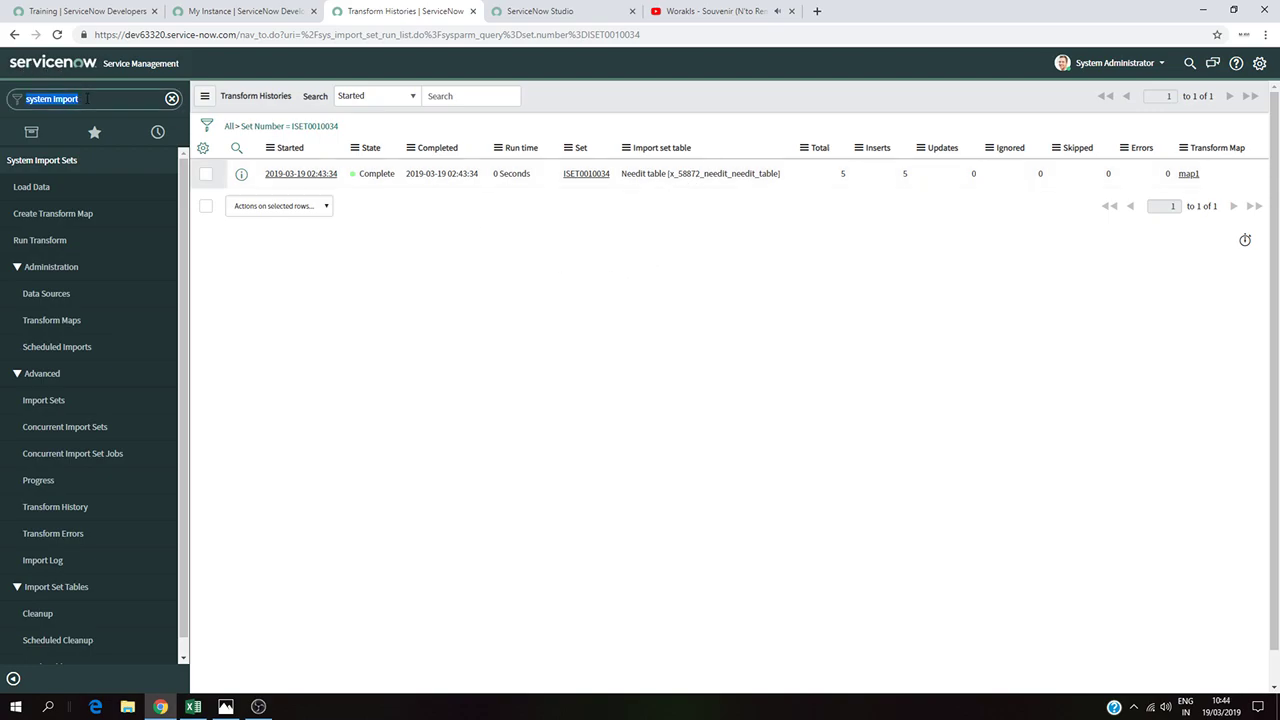
key("BackSpace")
type("neede")
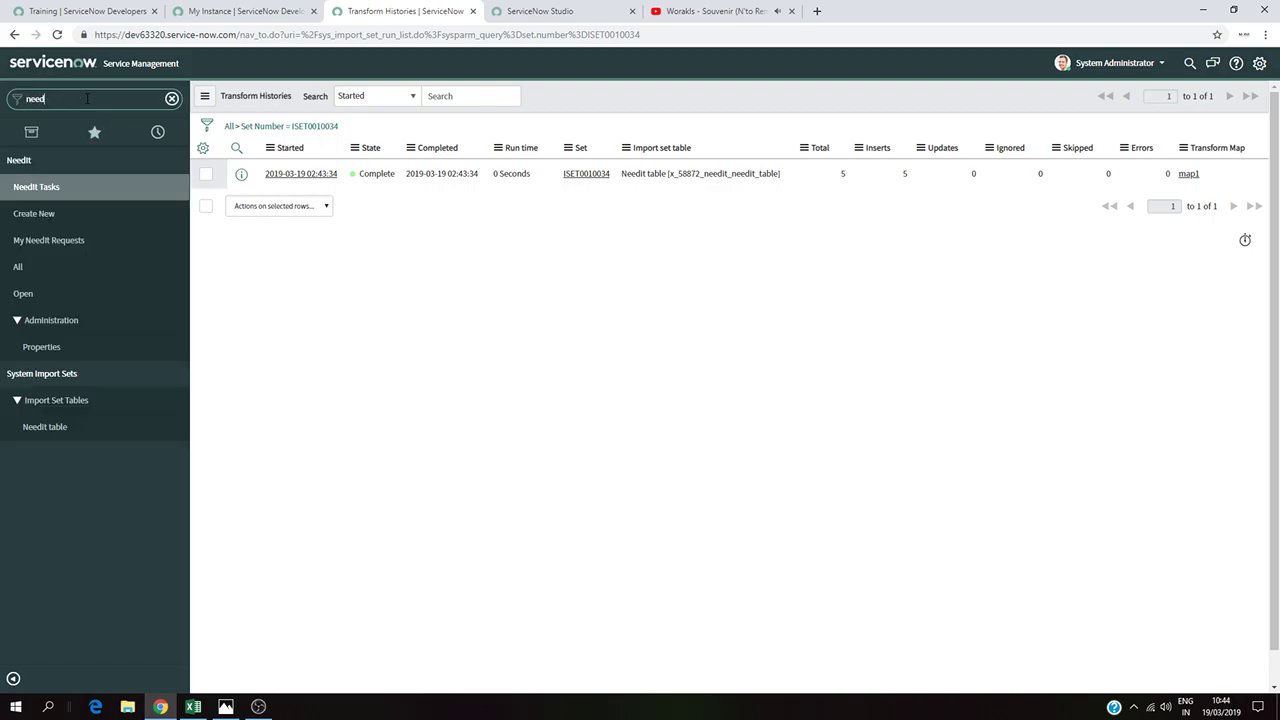
left_click(82, 270)
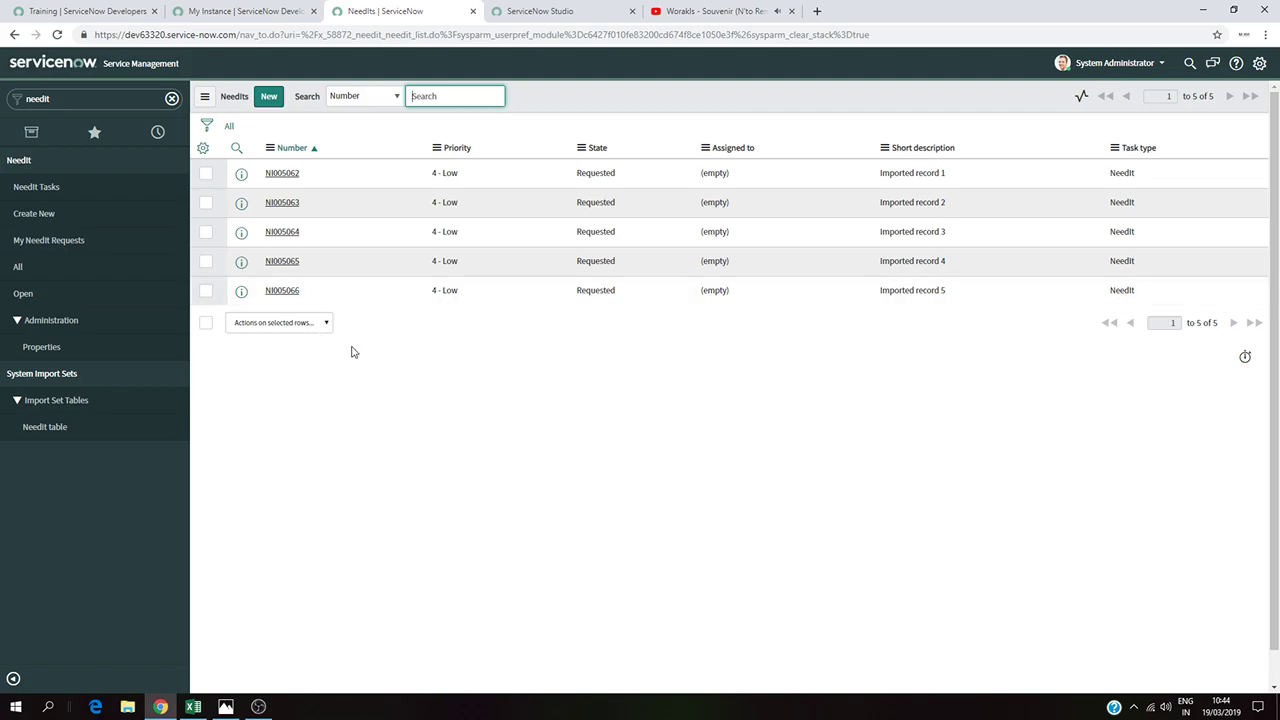
left_click(291, 270)
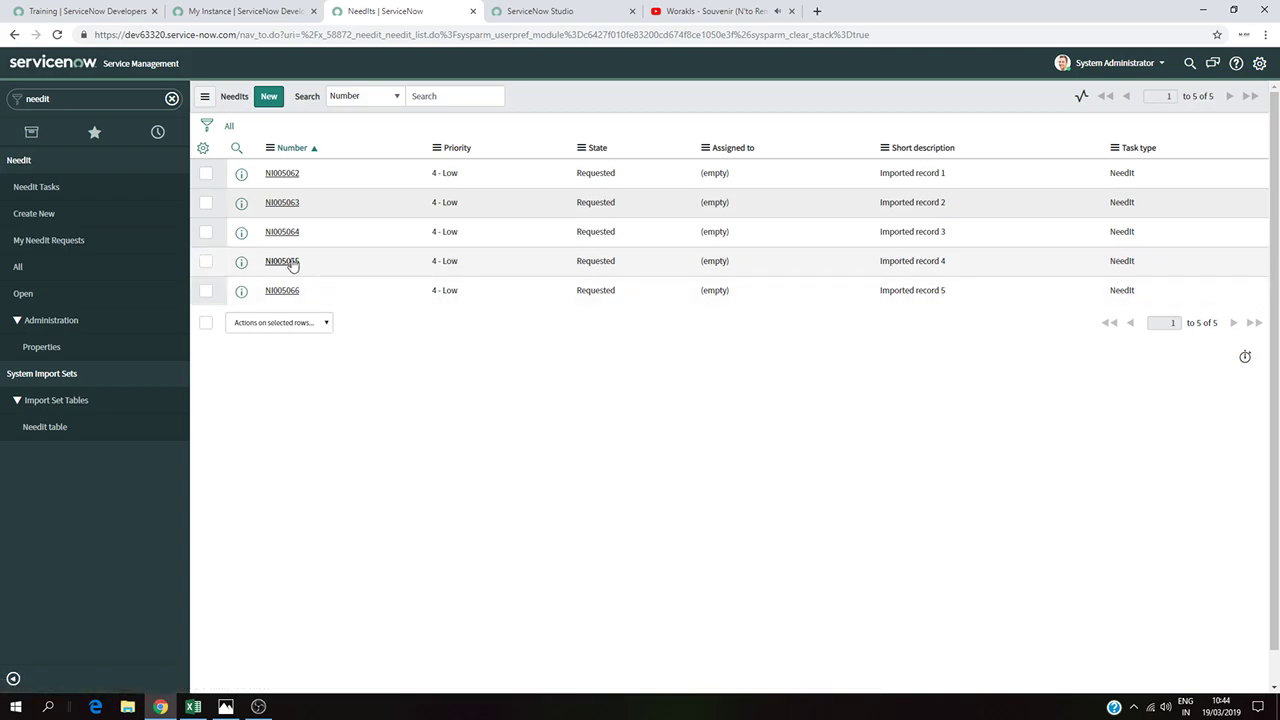
left_click(283, 291)
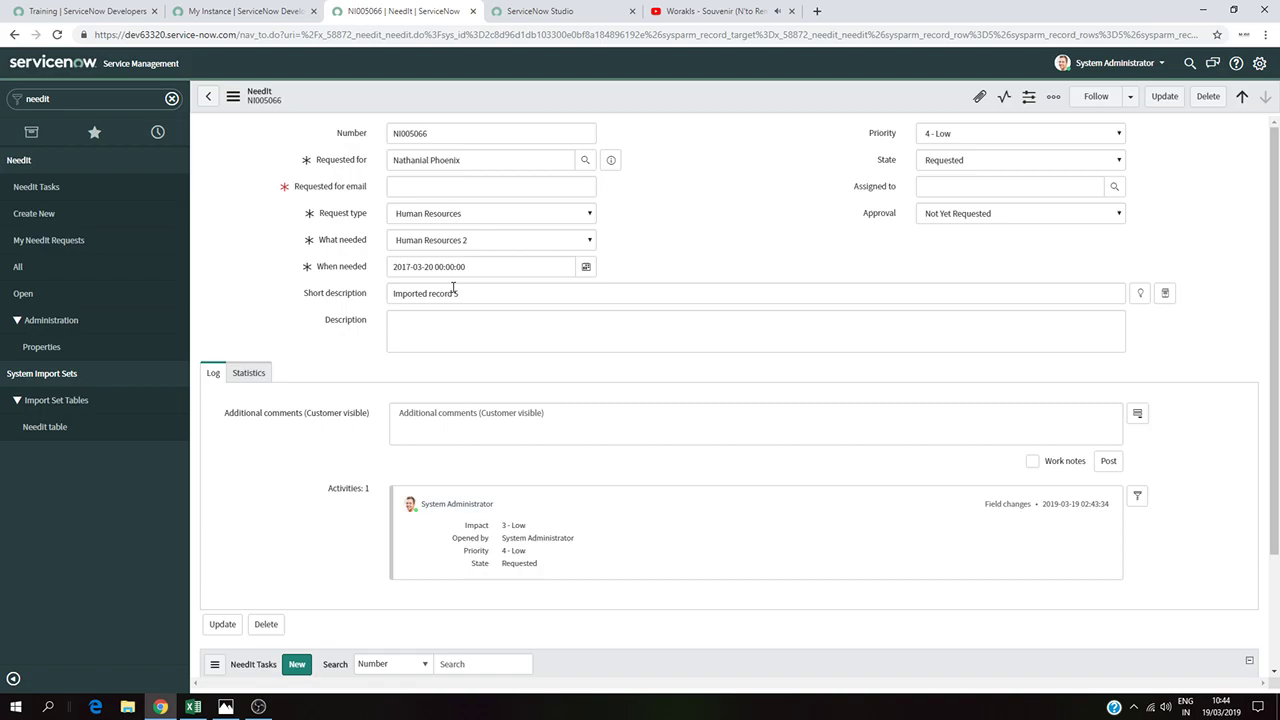
Step: Compare the record's When needed date with the Must have by values in the needitimportdata workbook and the Excelfile.PNG image
left_click(193, 706)
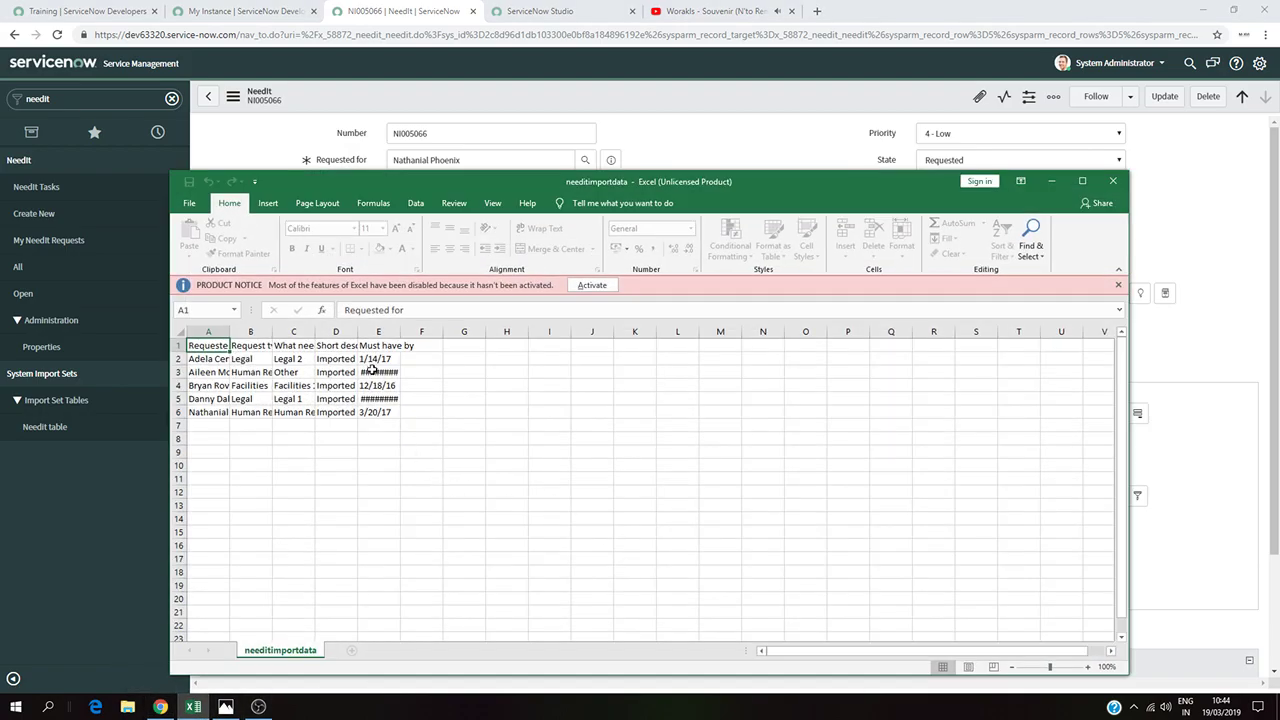
left_click(711, 137)
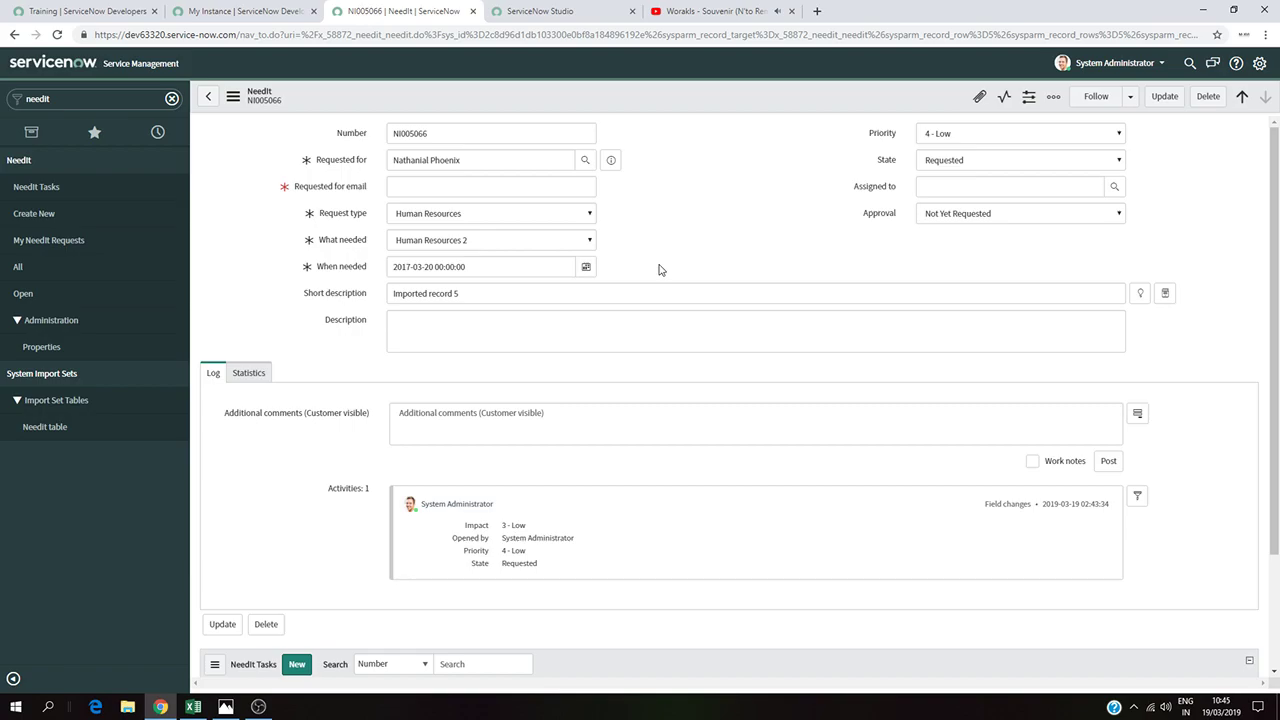
left_click(193, 706)
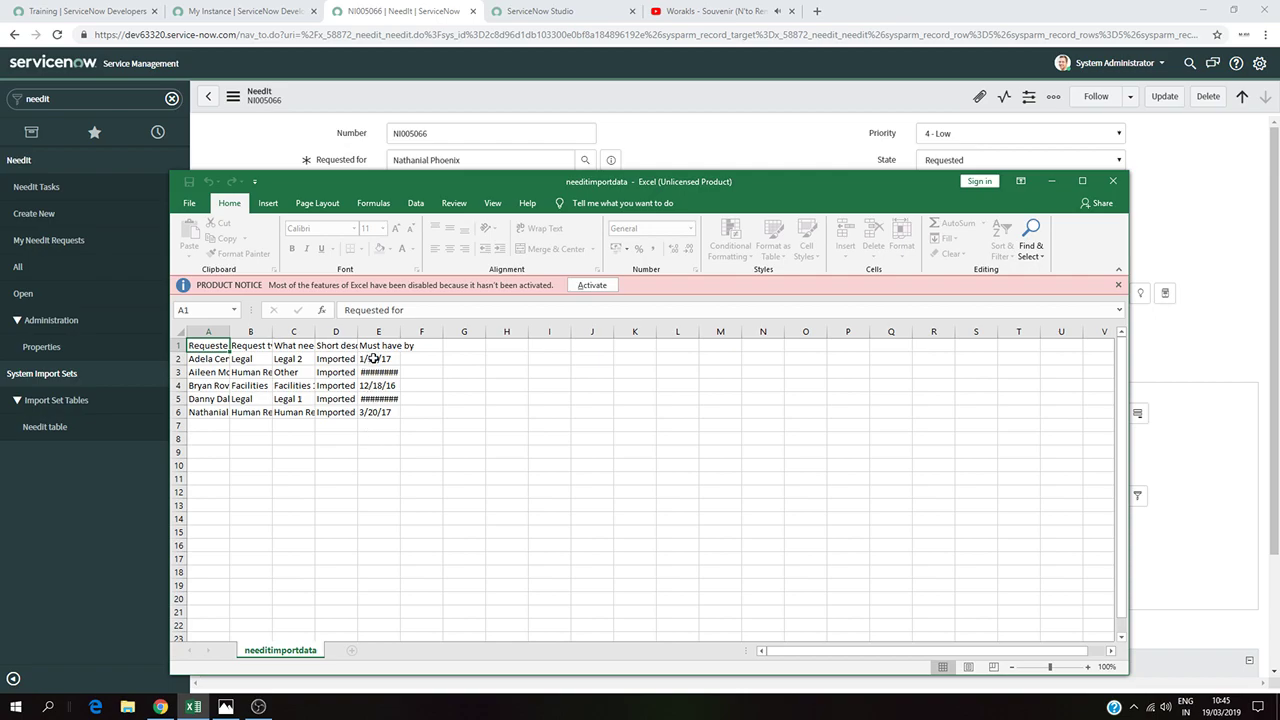
left_click(742, 128)
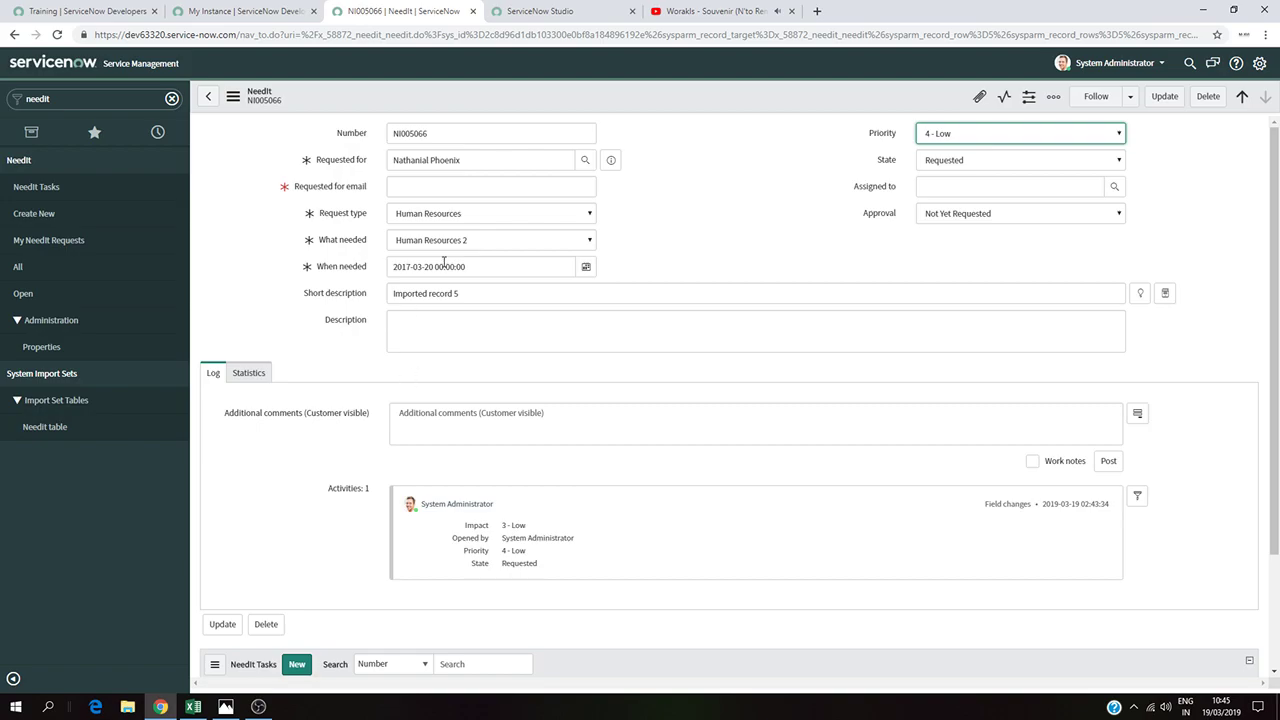
left_click(224, 708)
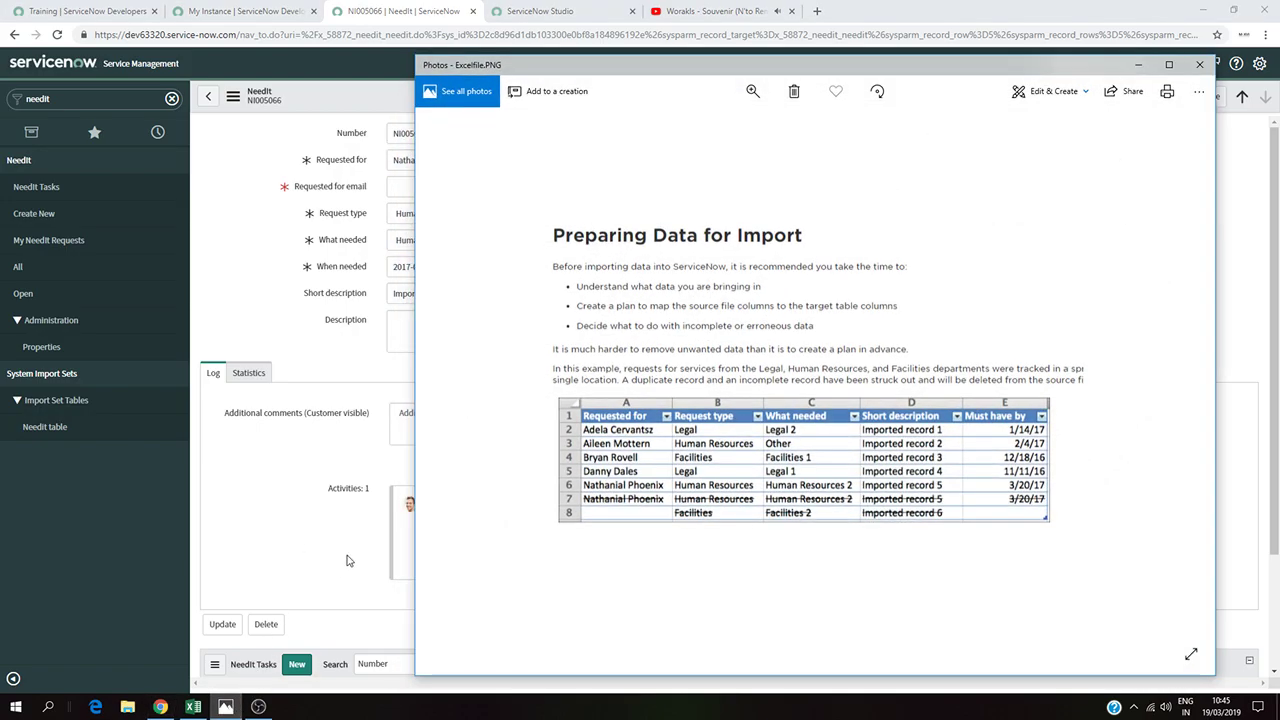
left_click(387, 279)
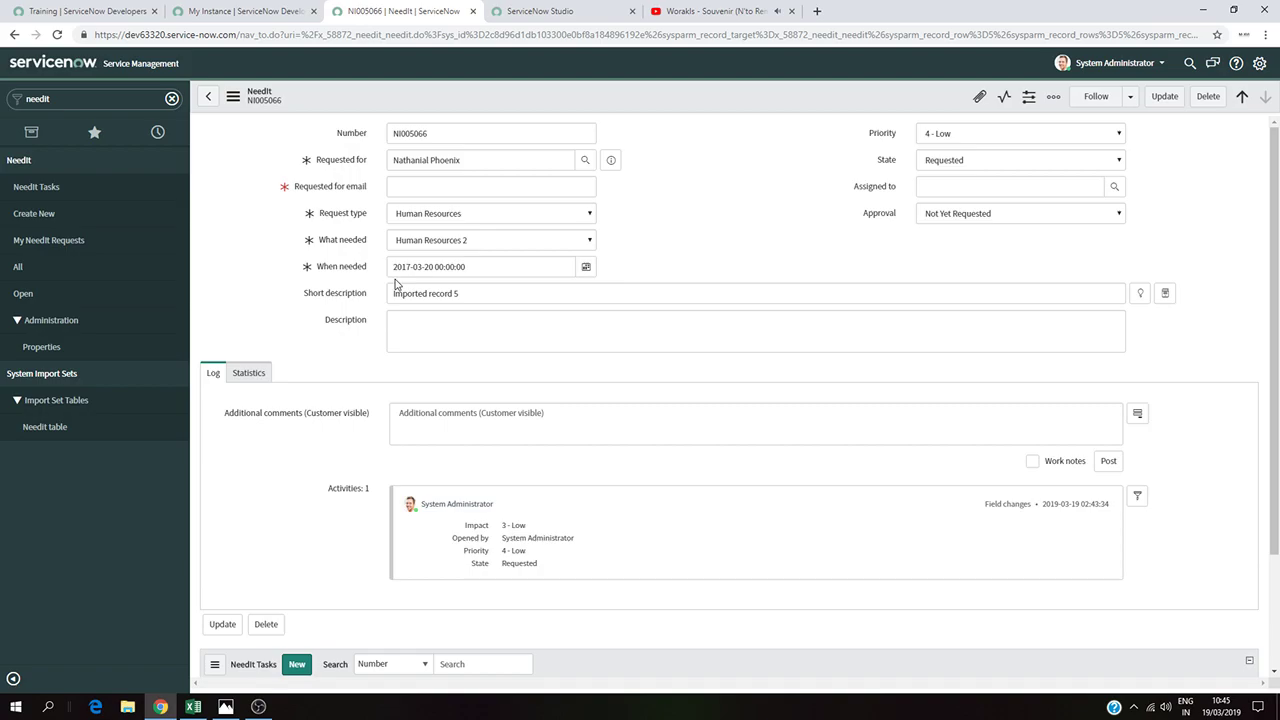
Step: Consult the Import a Date Field training page again and return to the open NeedIt record
left_click(244, 8)
left_click(100, 11)
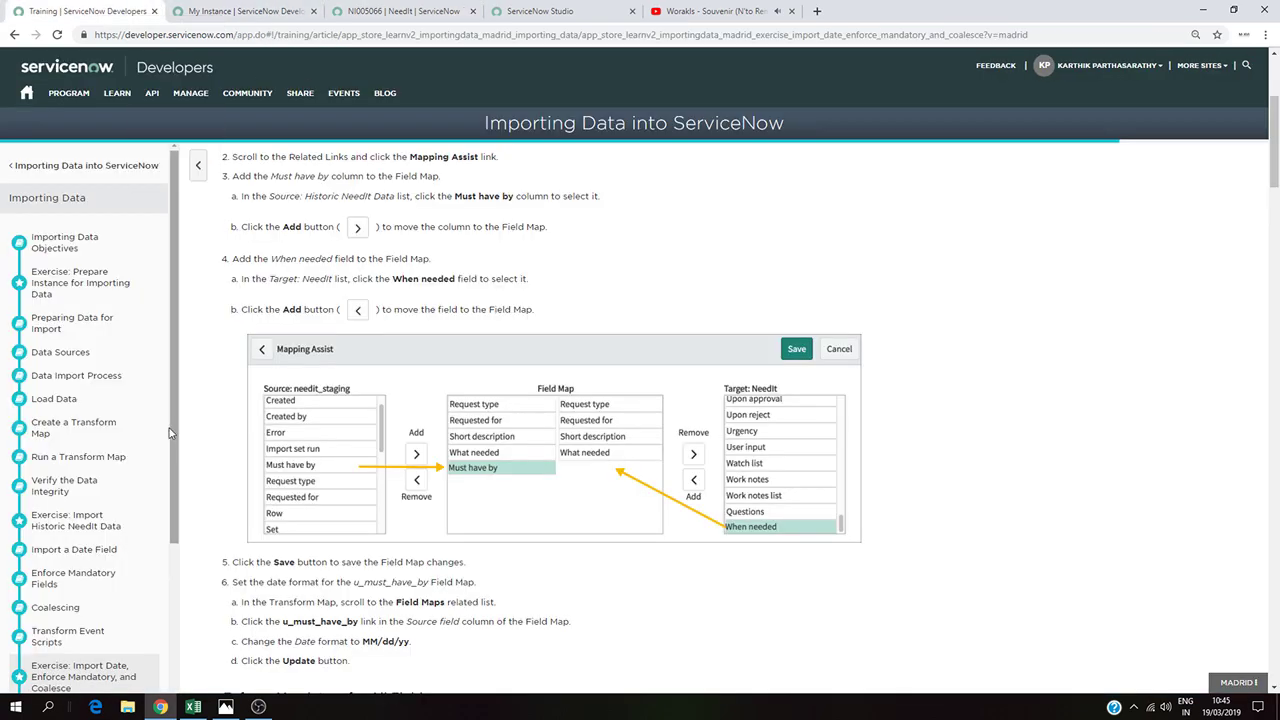
left_click(76, 549)
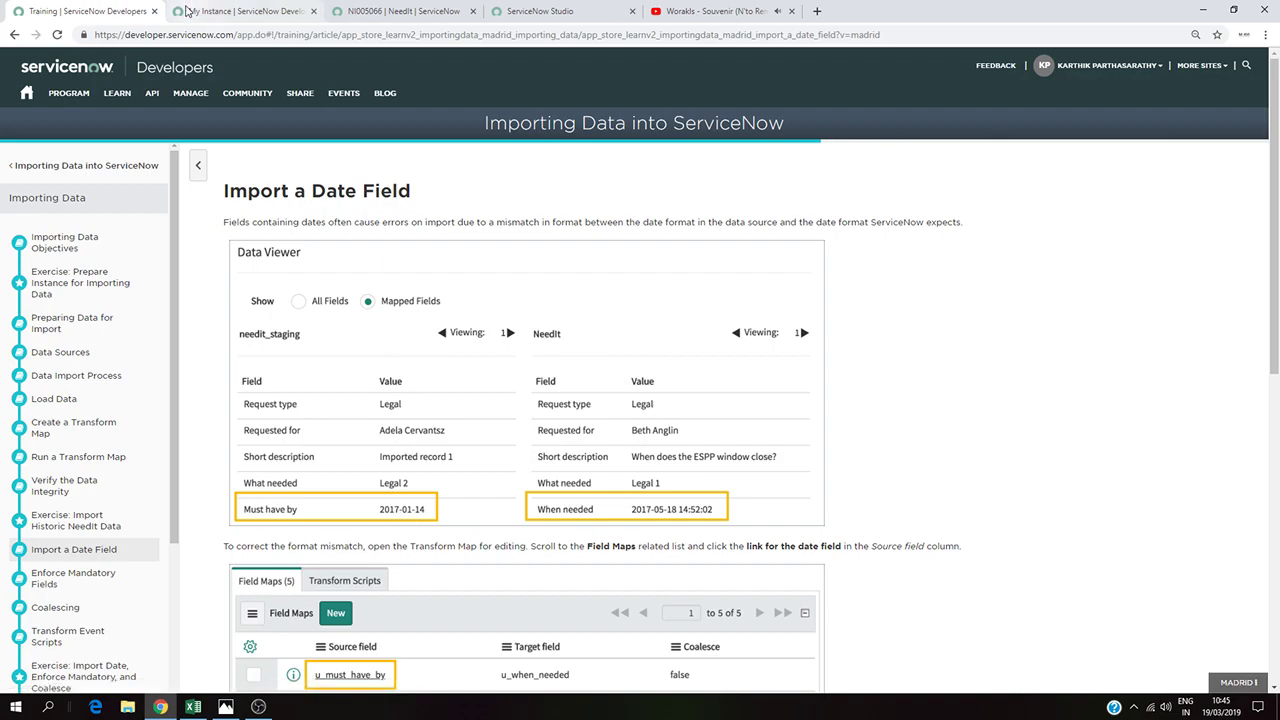
left_click(244, 11)
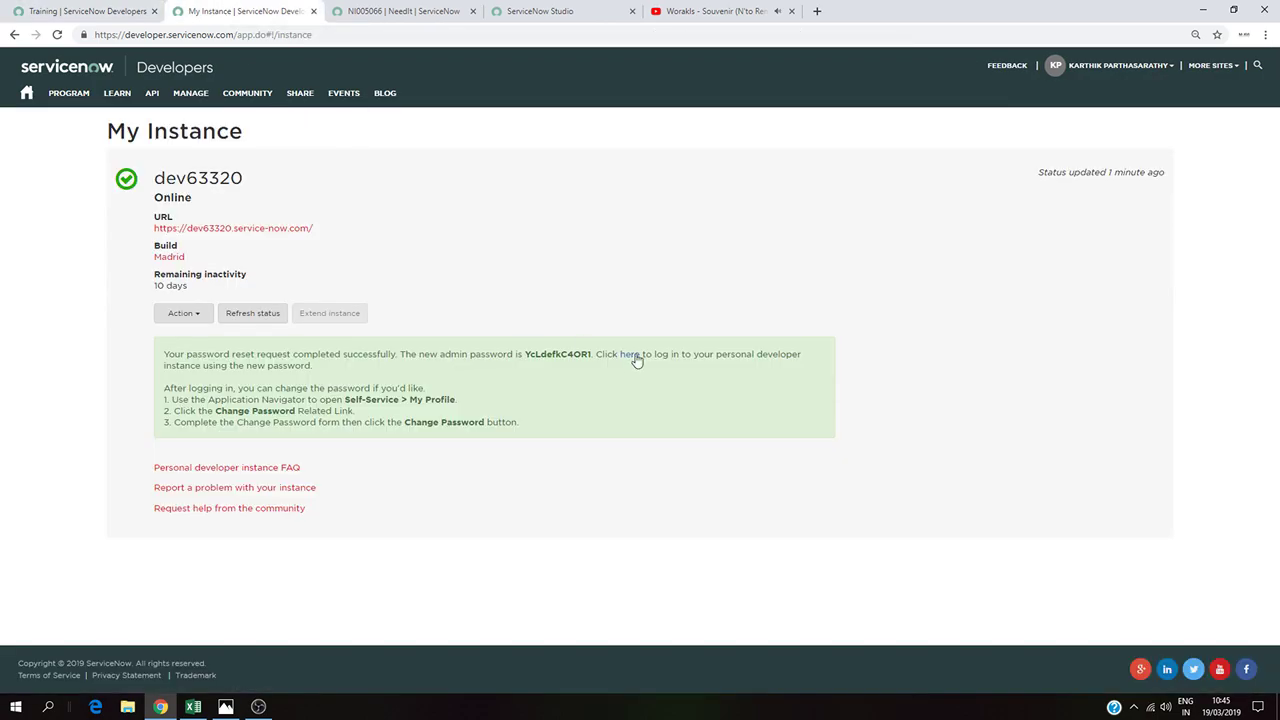
left_click(400, 13)
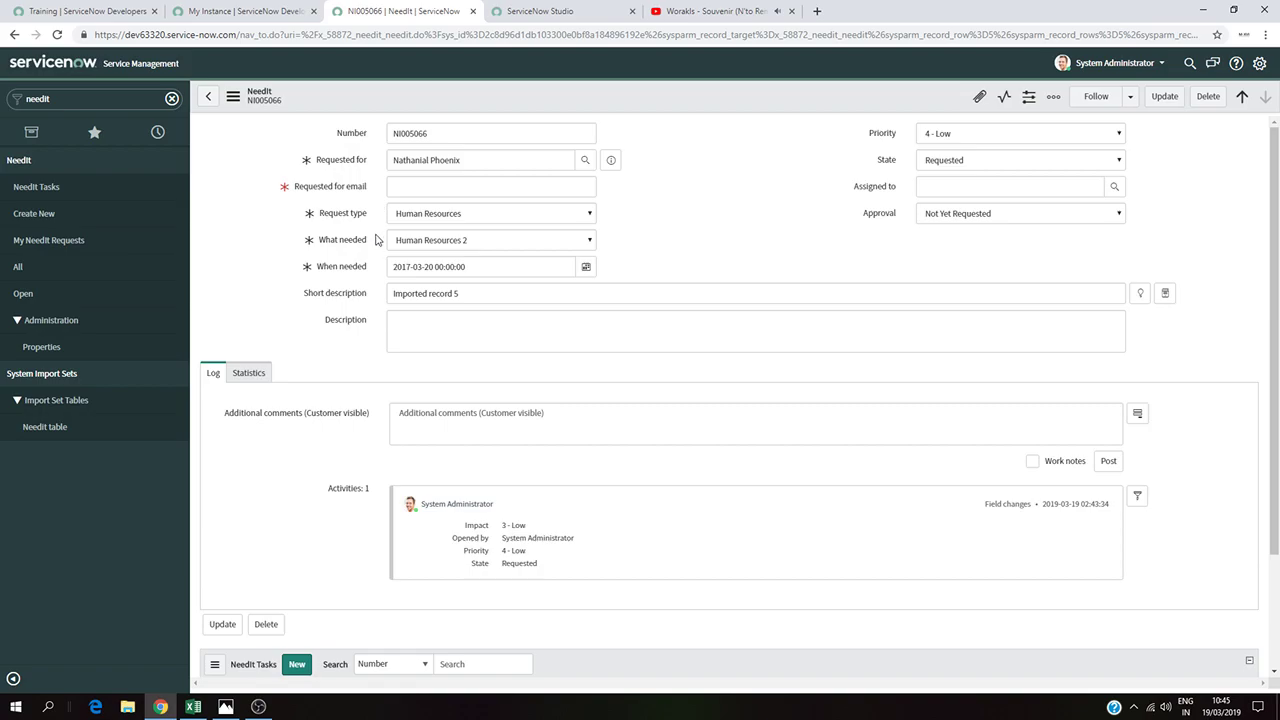